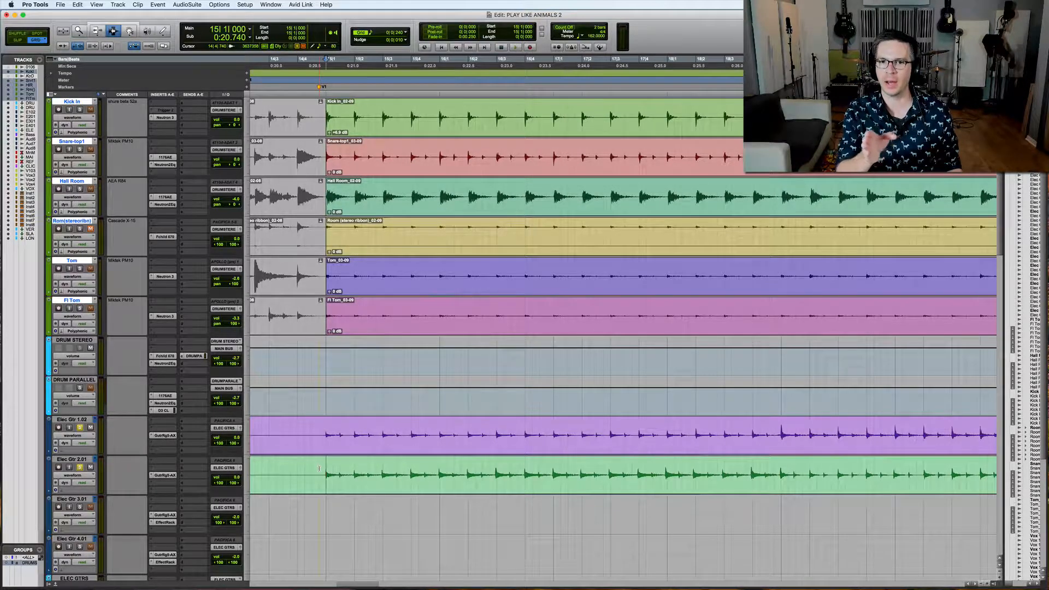
- Play the two electric guitar tracks from just before bar 15, then replay the section from about bar 17 beat 3
{"action": "left_click", "coordinate": [319, 469]}
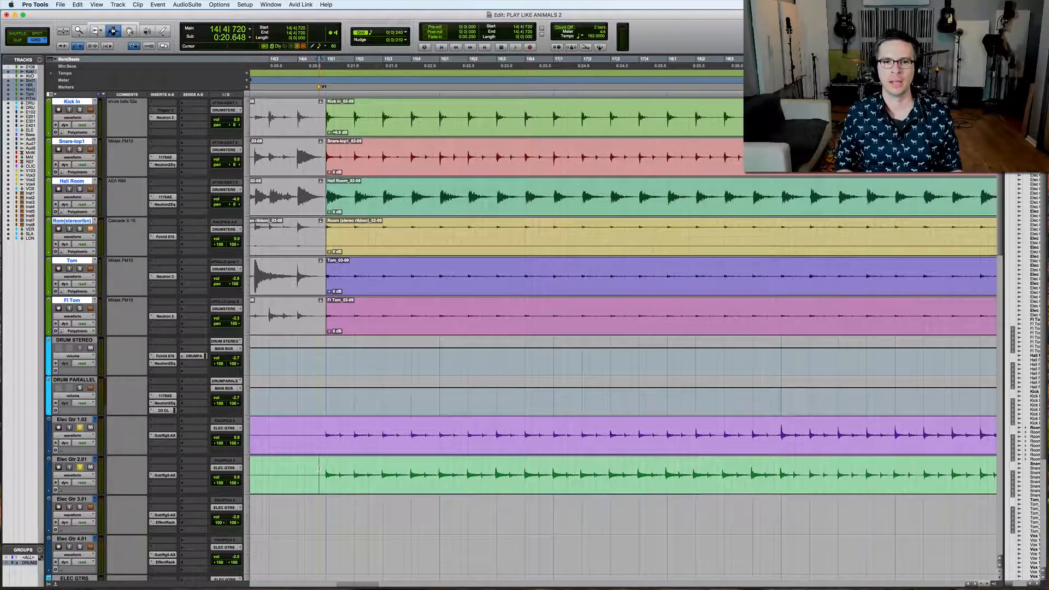
{"action": "key", "text": "space"}
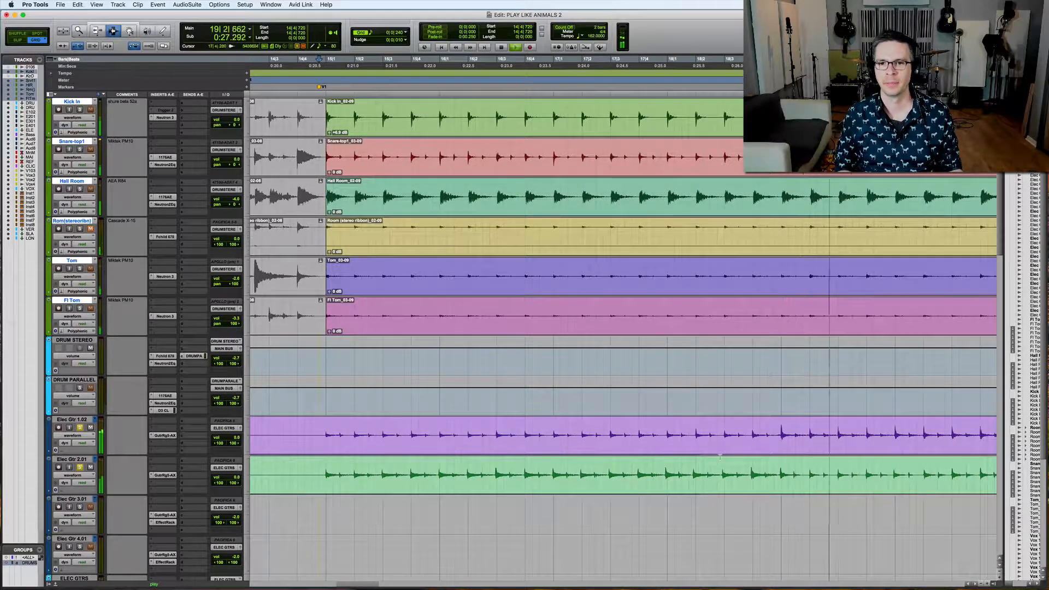
{"action": "key", "text": "space"}
{"action": "left_click_drag", "start_coordinate": [627, 470], "coordinate": [782, 465]}
{"action": "key", "text": "space"}
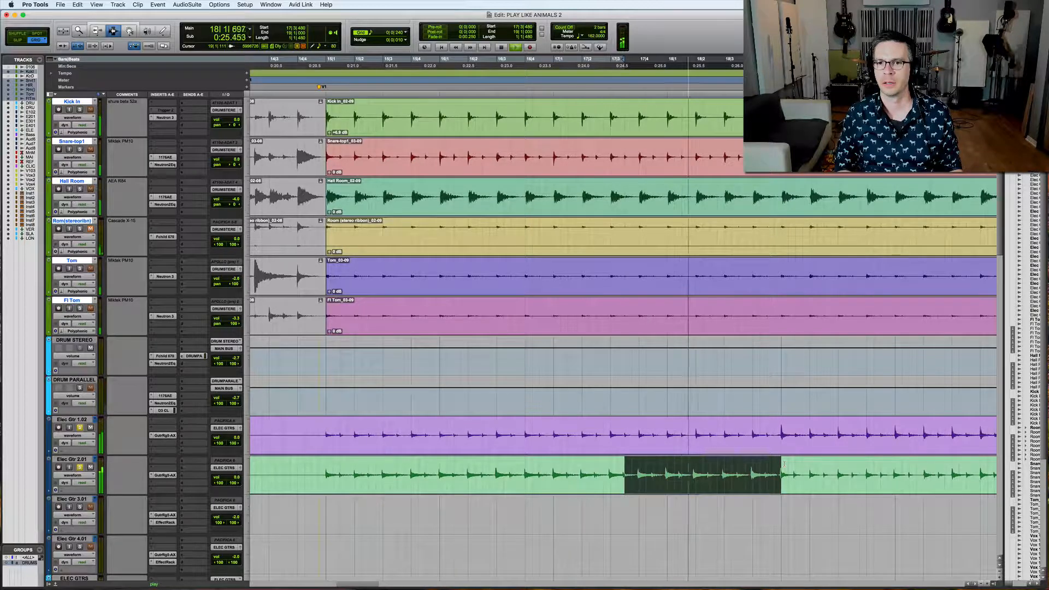
- Compare the guitars' timing by selecting three beats from bar 18 beat 1 across Elec Gtr 1.02 and Elec Gtr 2.01
{"action": "left_click", "coordinate": [667, 478]}
{"action": "key", "text": "t"}
{"action": "key", "text": "t"}
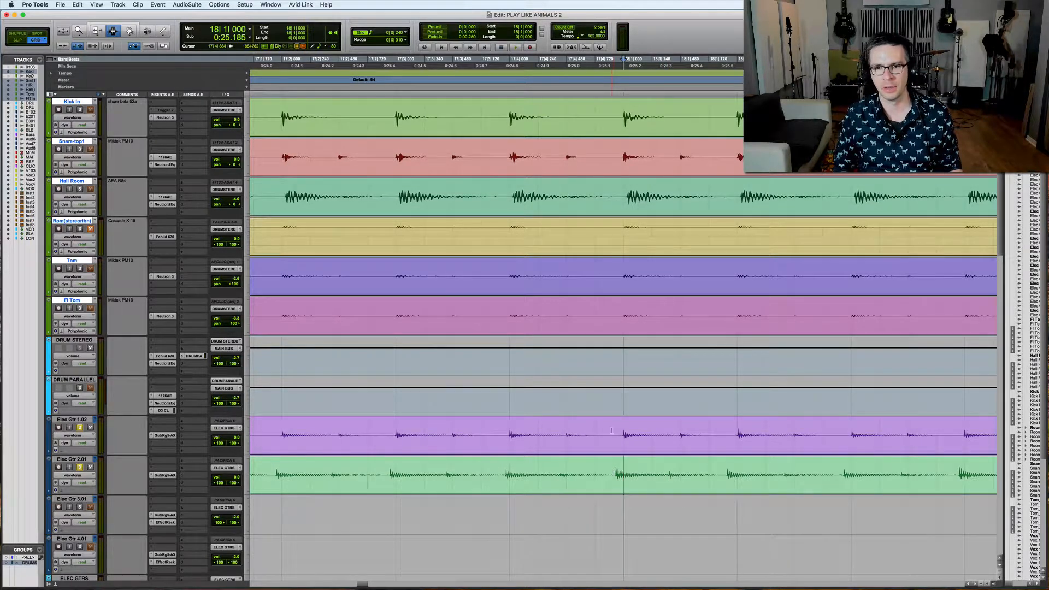
{"action": "left_click_drag", "start_coordinate": [622, 434], "coordinate": [962, 474]}
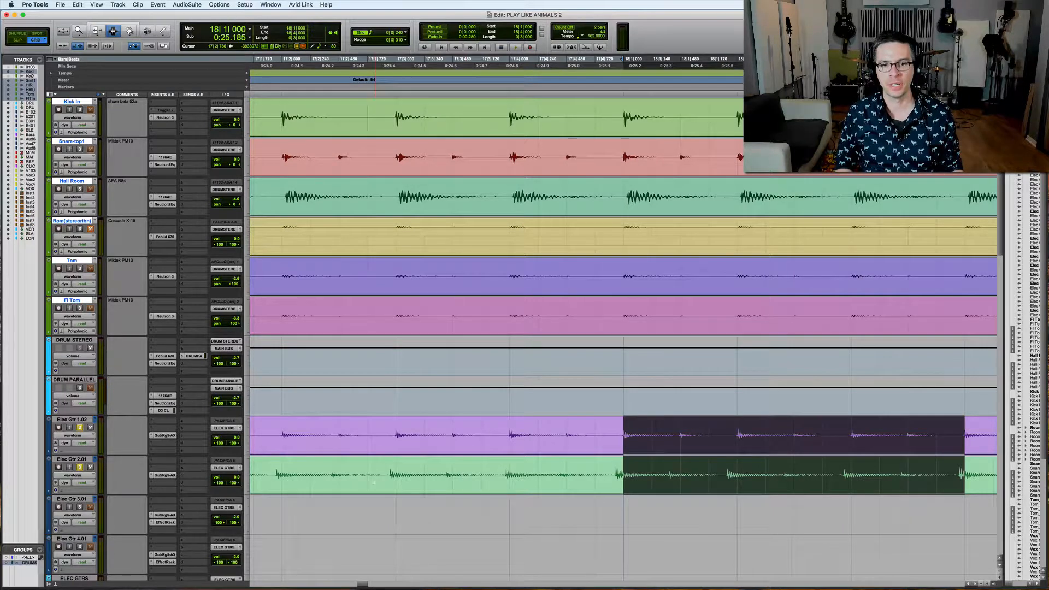
- Switch to Slip mode and move the cursor to the transient of the early Elec Gtr 2.01 note just before bar 18
{"action": "key", "text": "F2"}
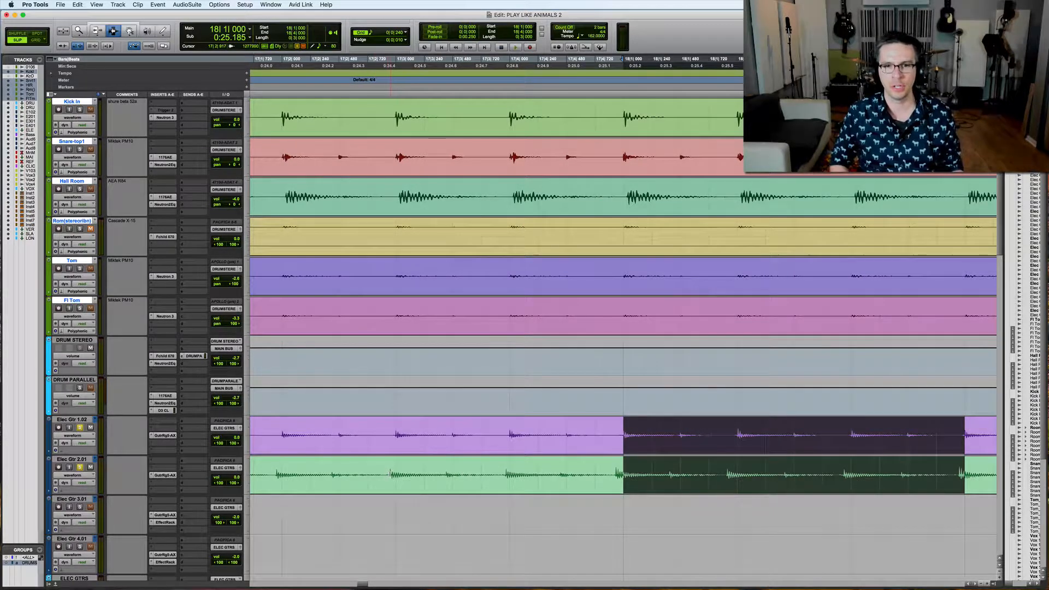
{"action": "left_click", "coordinate": [610, 469]}
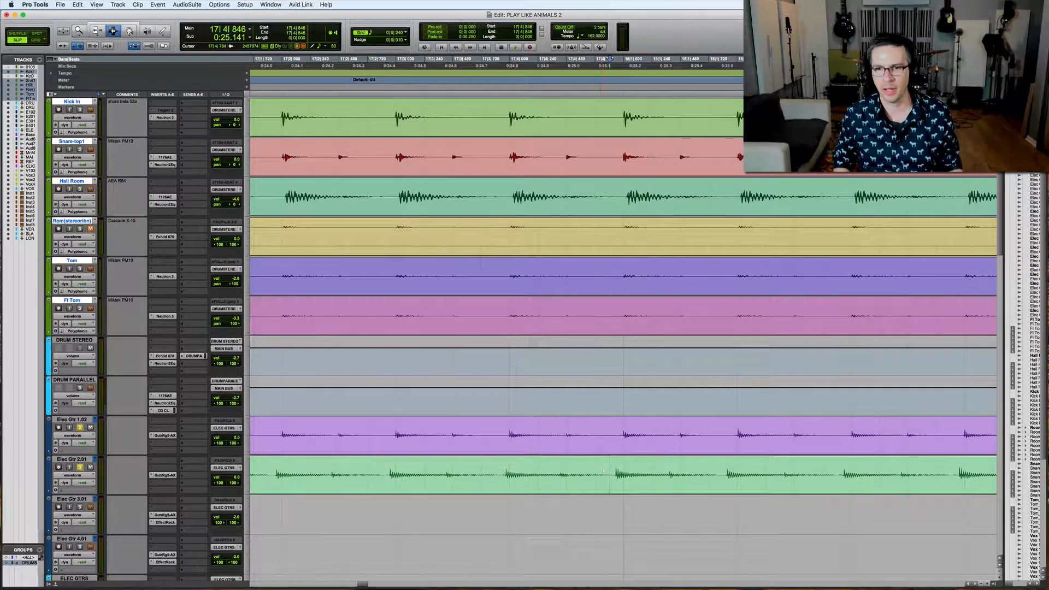
{"action": "key", "text": "r"}
{"action": "key", "text": "alt+Tab"}
{"action": "key", "text": "super+alt+Tab"}
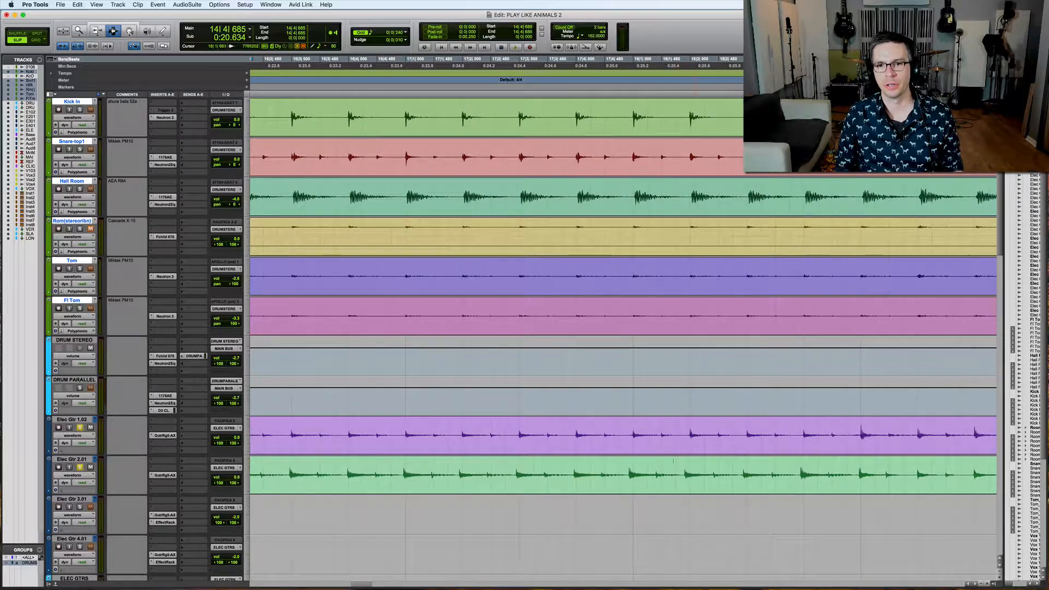
{"action": "left_click", "coordinate": [606, 471]}
{"action": "left_click", "coordinate": [614, 471]}
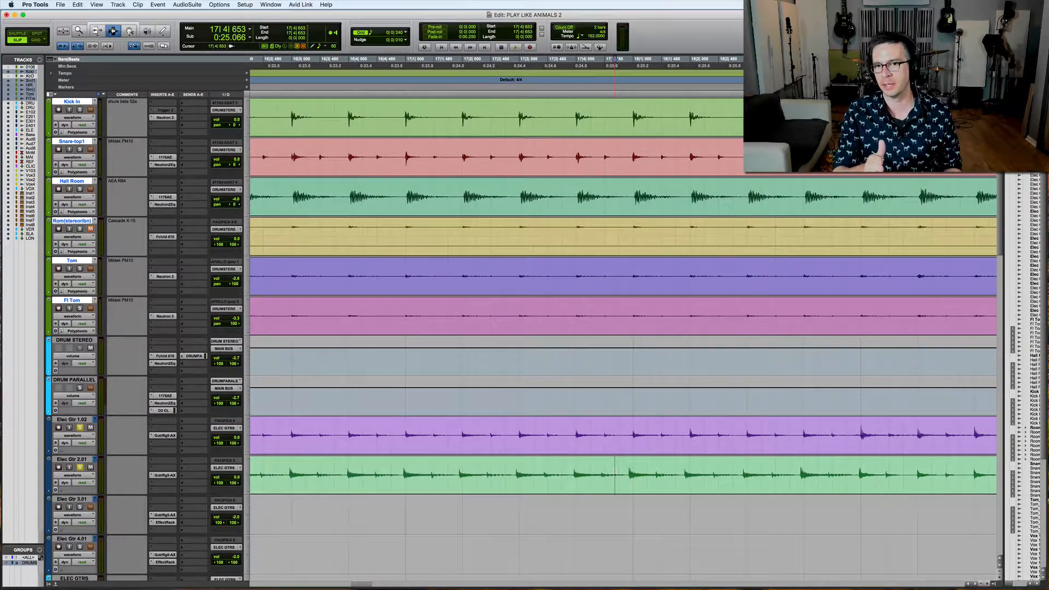
{"action": "key", "text": "Tab"}
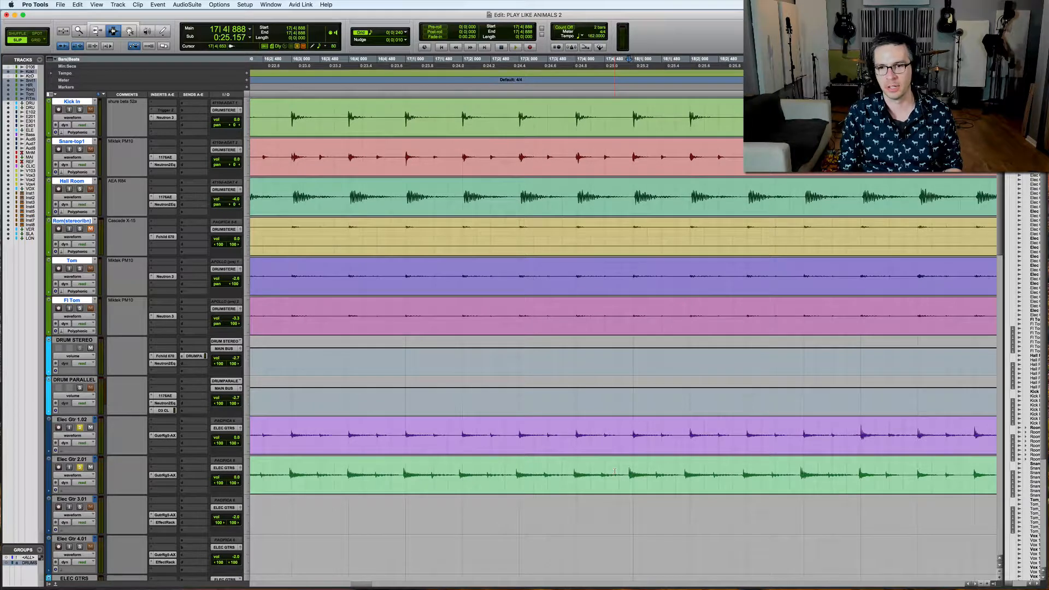
- Examine up close how the cursor lines up with the early note's transient and with the following transient on Elec Gtr 2.01
{"action": "key", "text": "t"}
{"action": "key", "text": "t"}
{"action": "key", "text": "t"}
{"action": "key", "text": "t"}
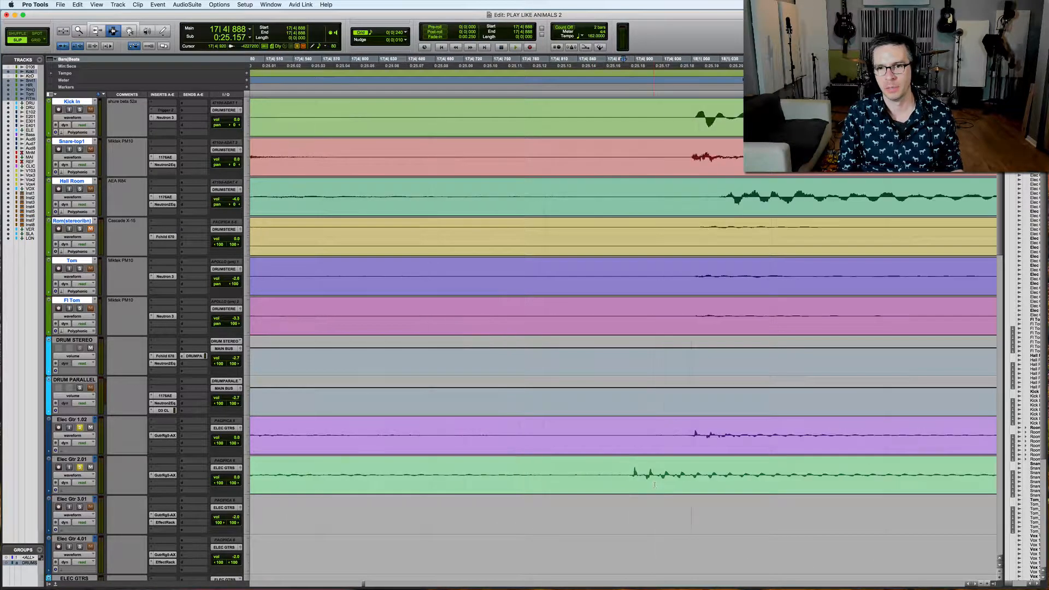
{"action": "key", "text": "t"}
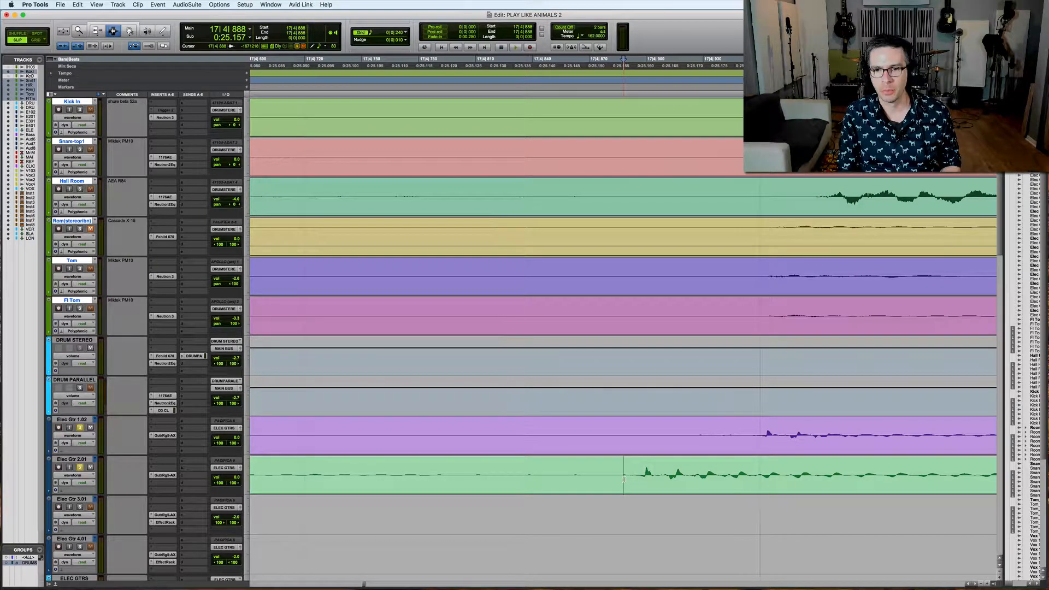
{"action": "key", "text": "Tab"}
{"action": "key", "text": "t"}
{"action": "key", "text": "t"}
{"action": "key", "text": "t"}
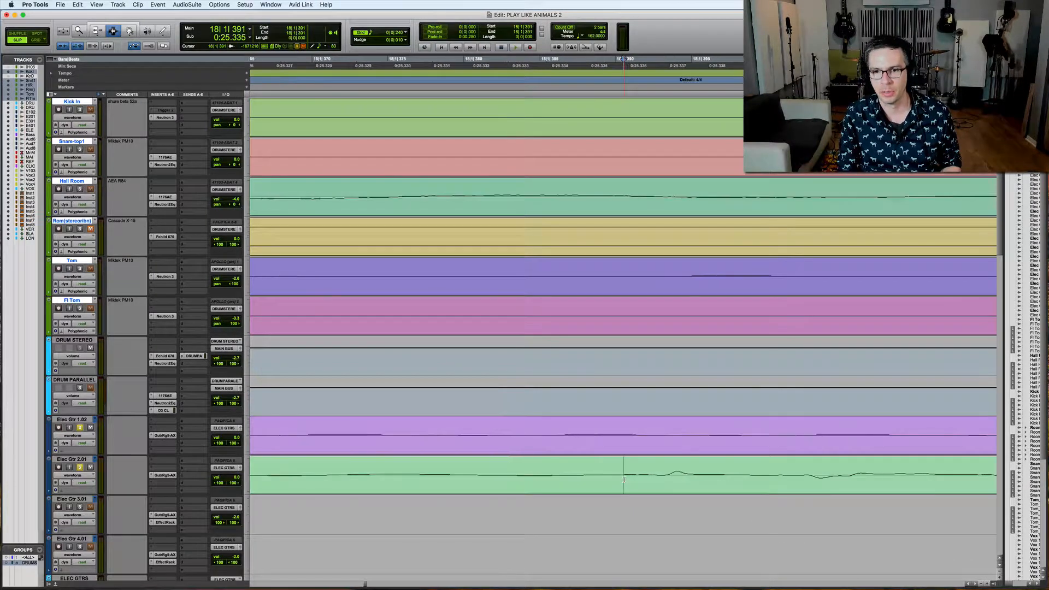
{"action": "key", "text": "r"}
{"action": "key", "text": "r"}
{"action": "key", "text": "r"}
{"action": "key", "text": "r"}
{"action": "key", "text": "r"}
{"action": "key", "text": "r"}
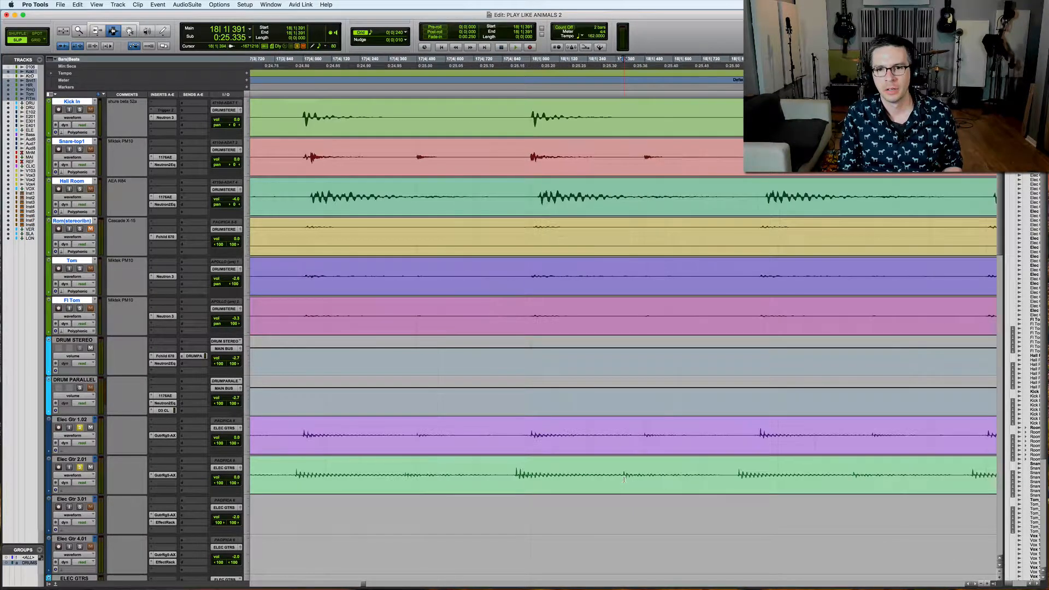
- Separate the Elec Gtr 2.01 clip just ahead of the early note at 17|4|888 and before the next note at 18|1|866
{"action": "left_click", "coordinate": [515, 473]}
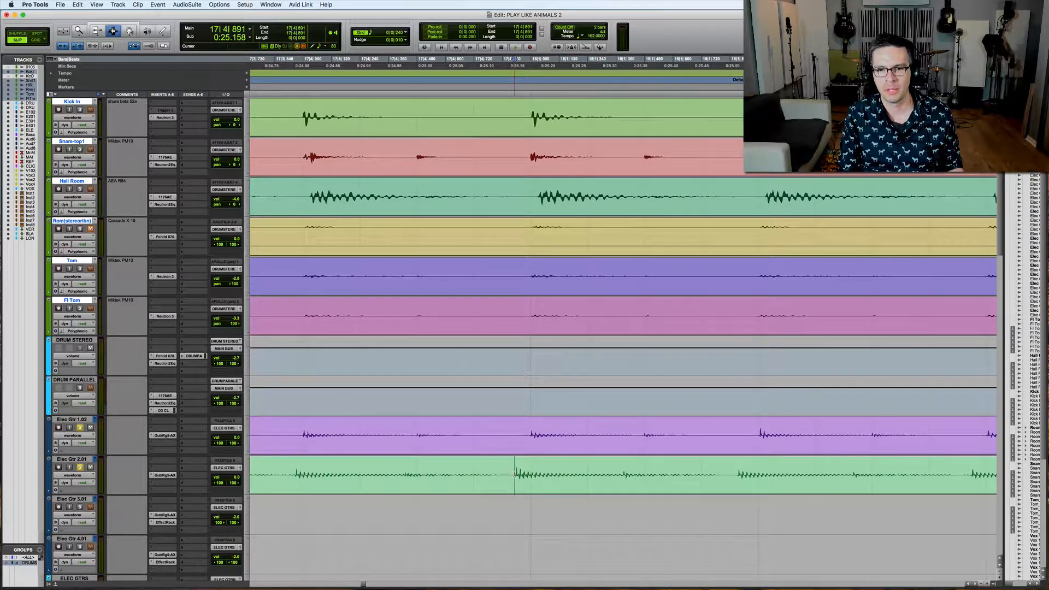
{"action": "key", "text": "t"}
{"action": "key", "text": "t"}
{"action": "key", "text": "t"}
{"action": "key", "text": "t"}
{"action": "key", "text": "t"}
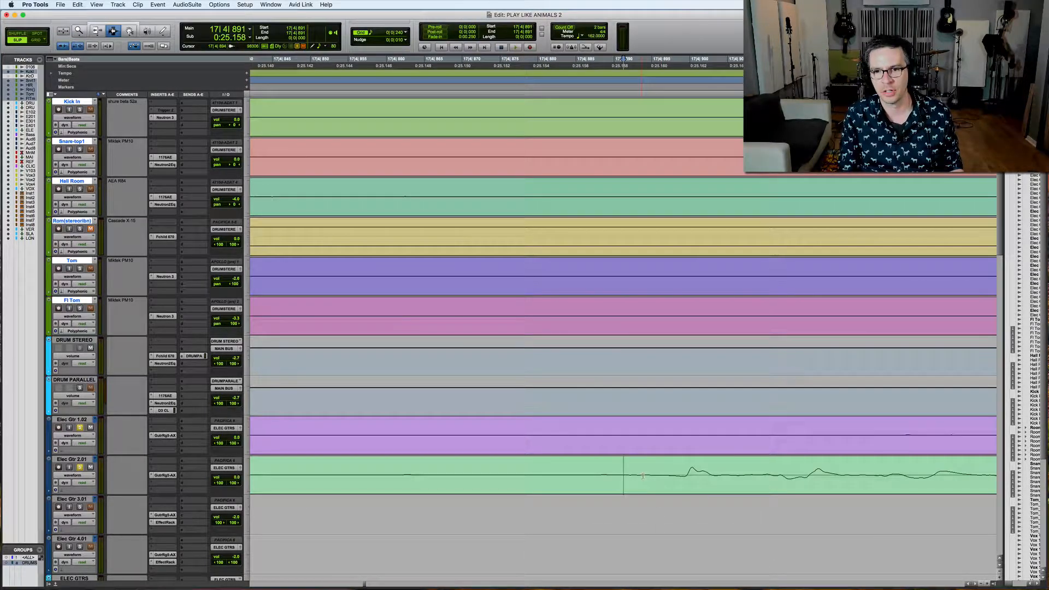
{"action": "left_click", "coordinate": [601, 476]}
{"action": "key", "text": "r"}
{"action": "key", "text": "r"}
{"action": "key", "text": "r"}
{"action": "key", "text": "r"}
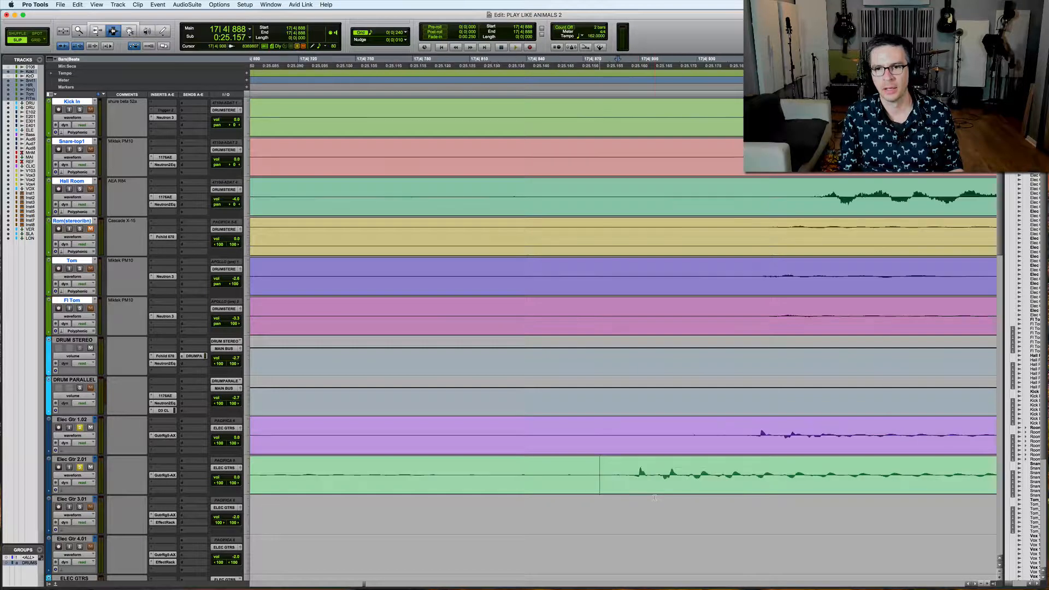
{"action": "key", "text": "r"}
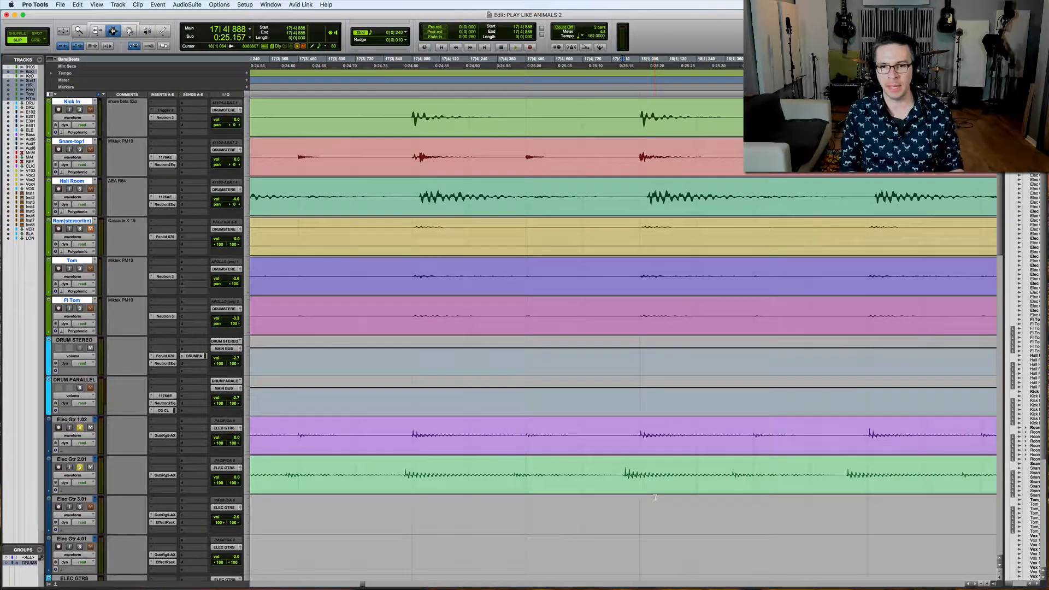
{"action": "key", "text": "b"}
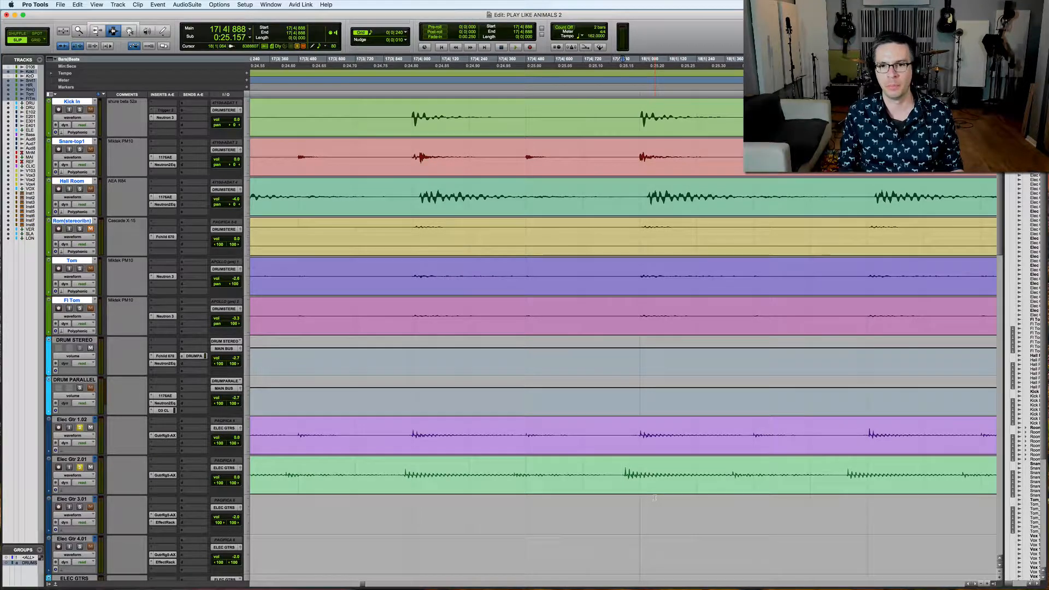
{"action": "left_click", "coordinate": [845, 476]}
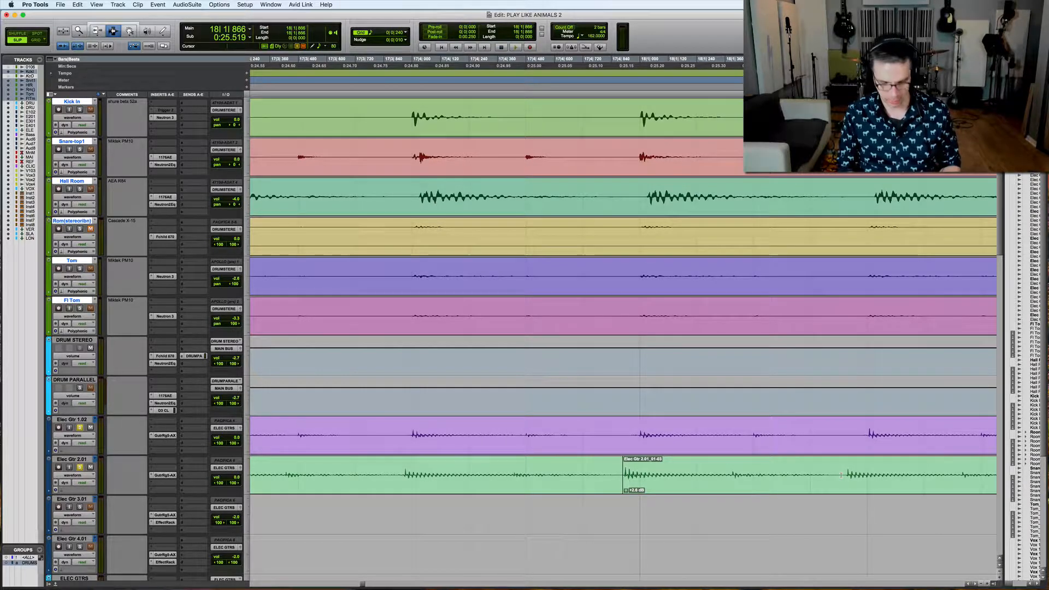
{"action": "key", "text": "b"}
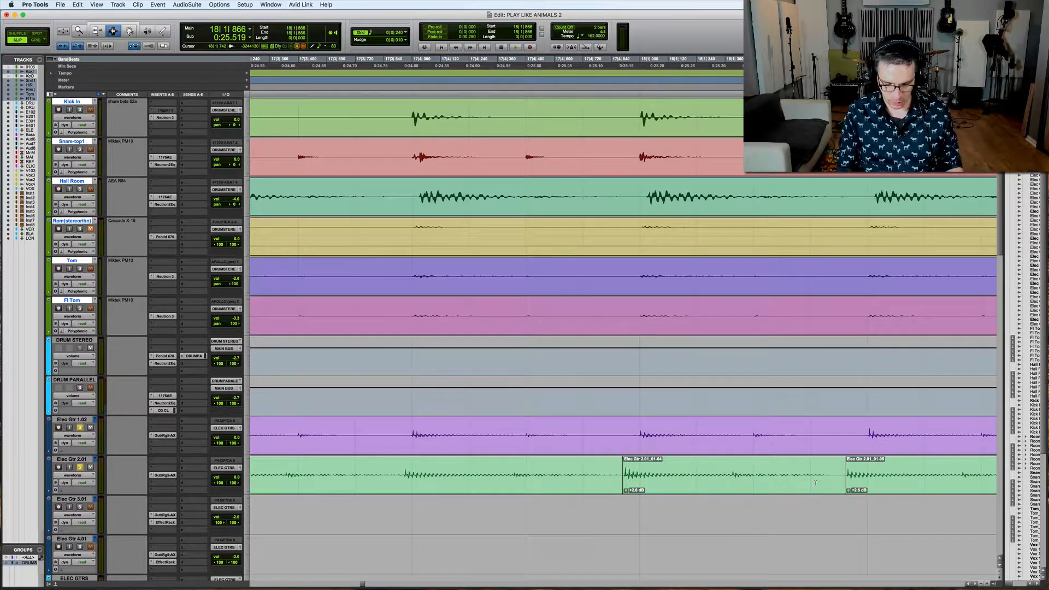
- Move the separated Elec Gtr 2.01 note with the Grabber, snapping its start to 18|1|000 in Grid mode
{"action": "key", "text": "F8"}
{"action": "left_click_drag", "start_coordinate": [644, 478], "coordinate": [662, 479]}
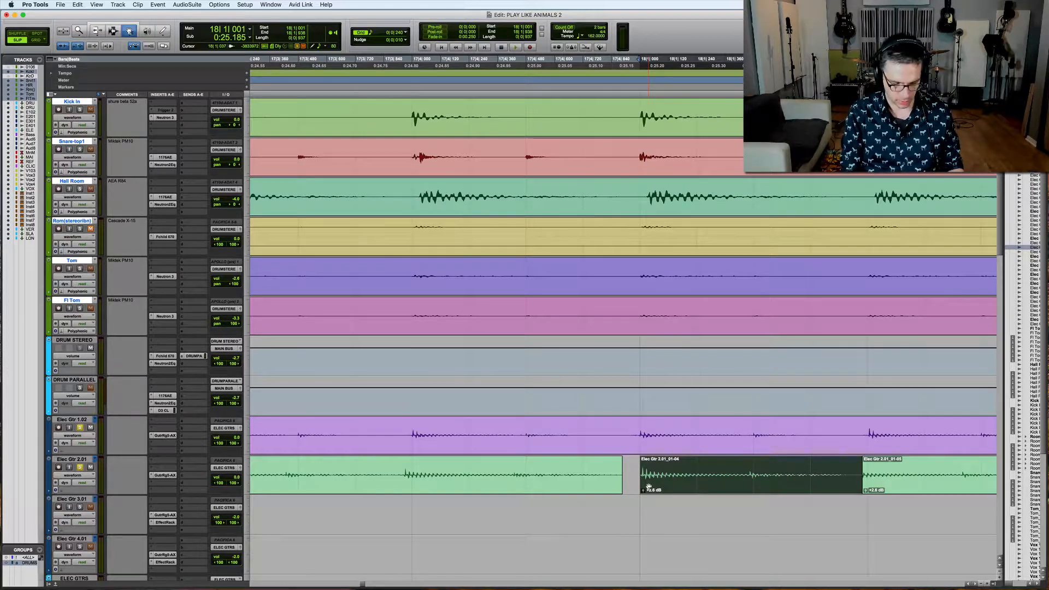
{"action": "left_click_drag", "start_coordinate": [667, 477], "coordinate": [666, 478]}
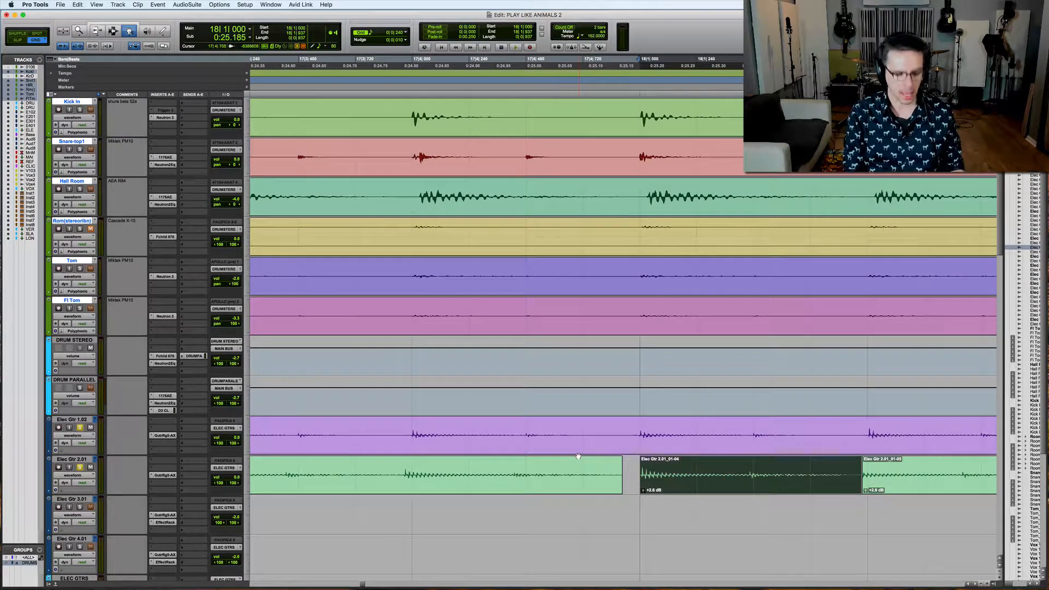
- In Slip mode, trim the boundary after the moved note back ahead of the next attack and add a standard equal-gain crossfade
{"action": "key", "text": "F2"}
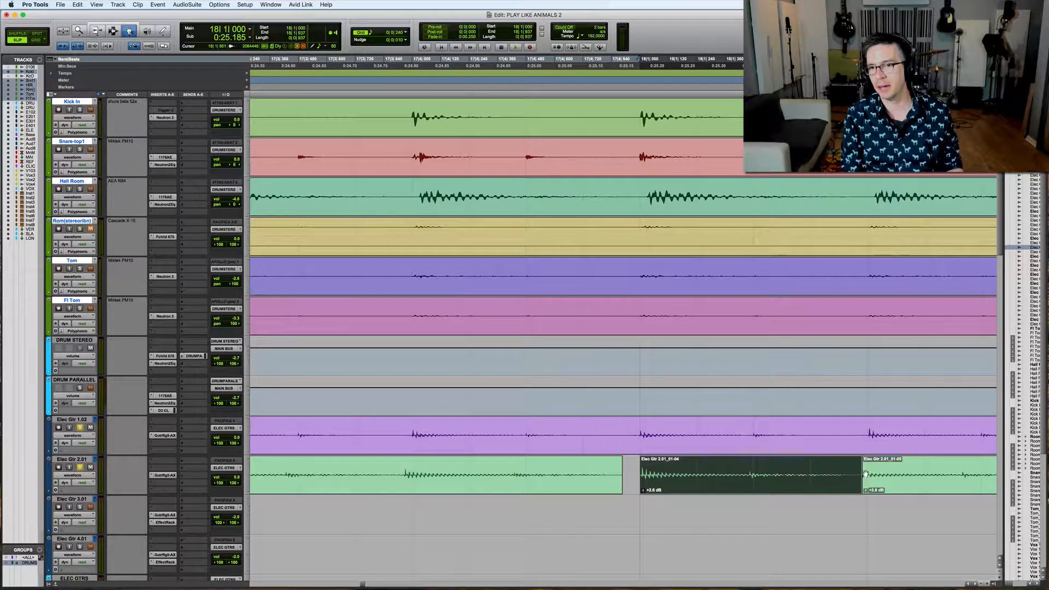
{"action": "key", "text": "F6"}
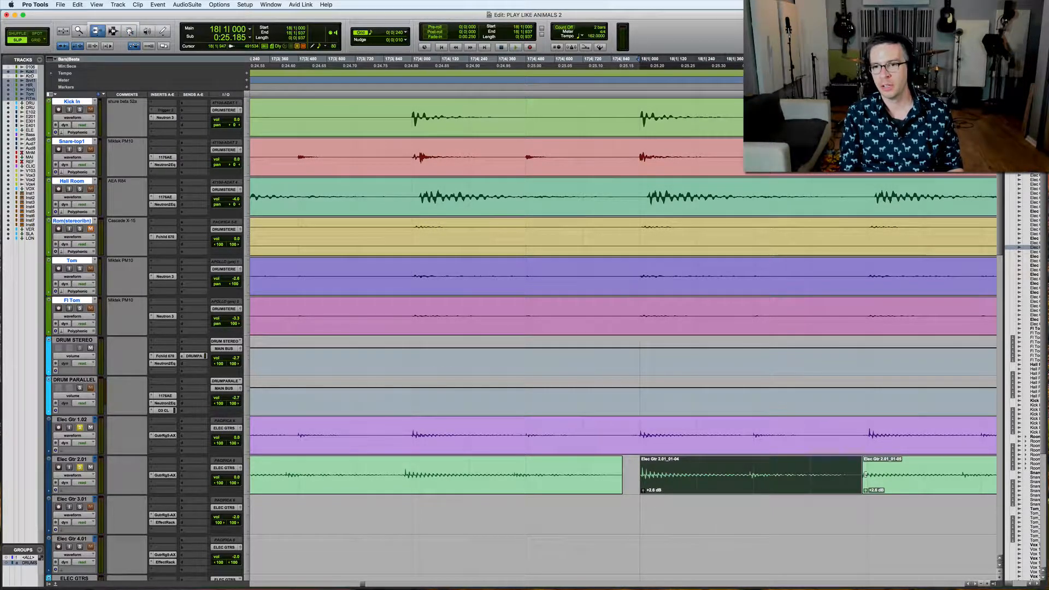
{"action": "left_click_drag", "start_coordinate": [864, 475], "coordinate": [843, 476]}
{"action": "key", "text": "super+f"}
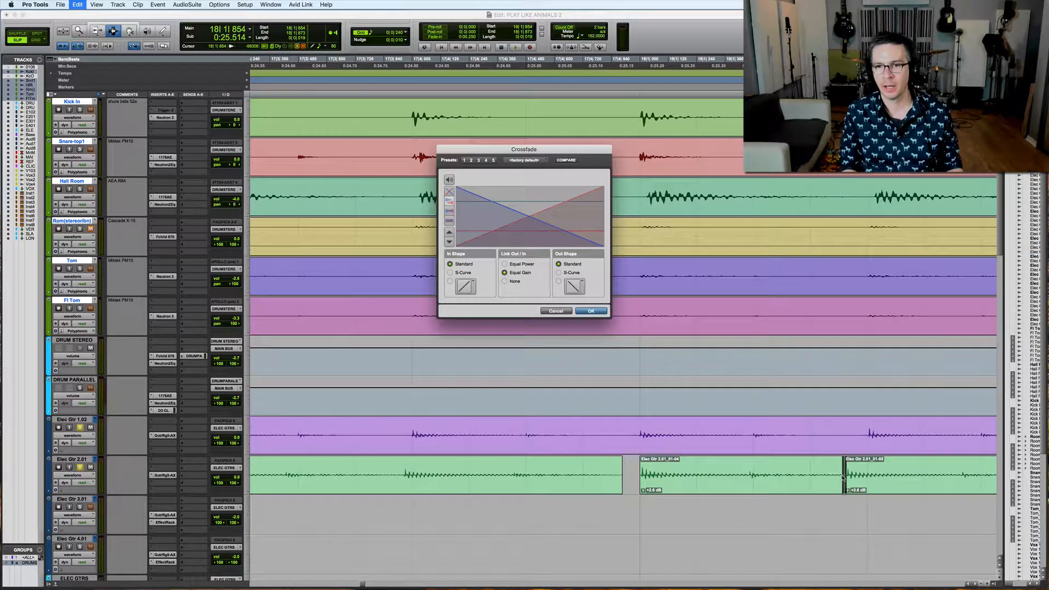
{"action": "key", "text": "Return"}
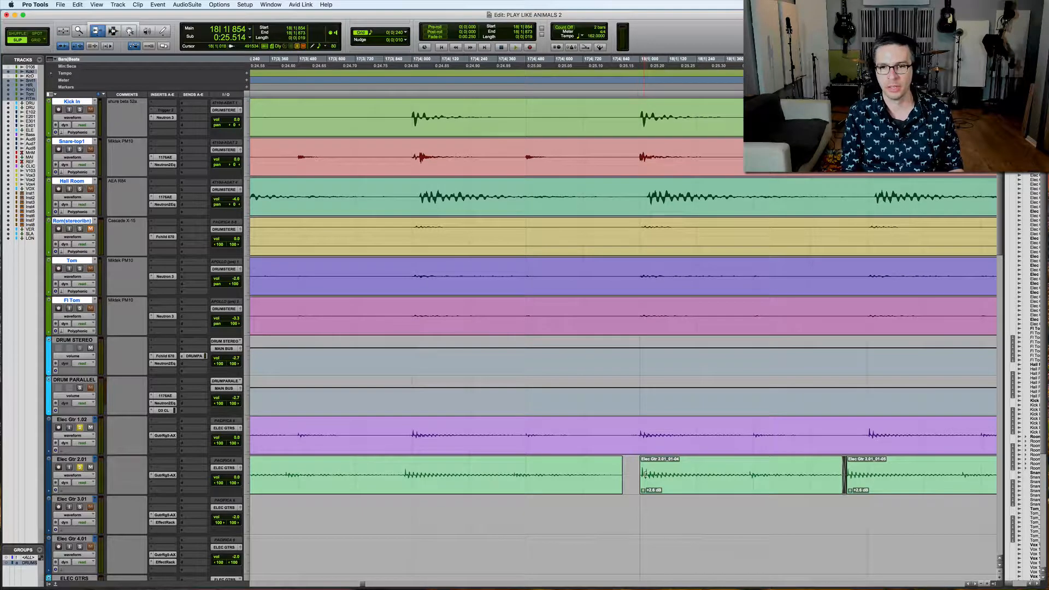
- Extend the moved note's start back over the gap before bar 18 and crossfade it with the preceding clip
{"action": "left_click_drag", "start_coordinate": [645, 475], "coordinate": [621, 477]}
{"action": "key", "text": "F7"}
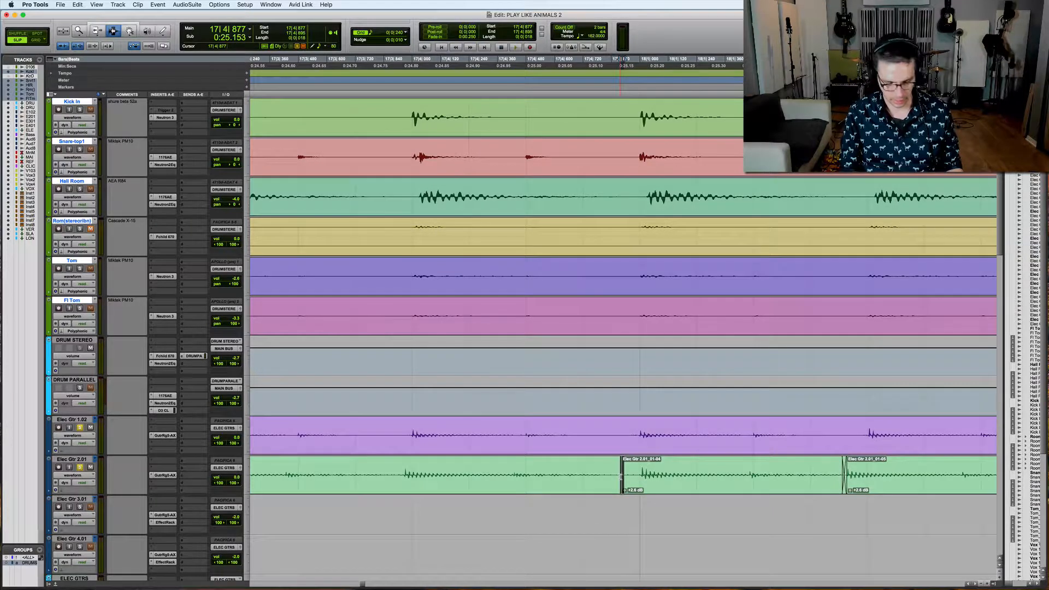
{"action": "key", "text": "super+f"}
{"action": "key", "text": "Return"}
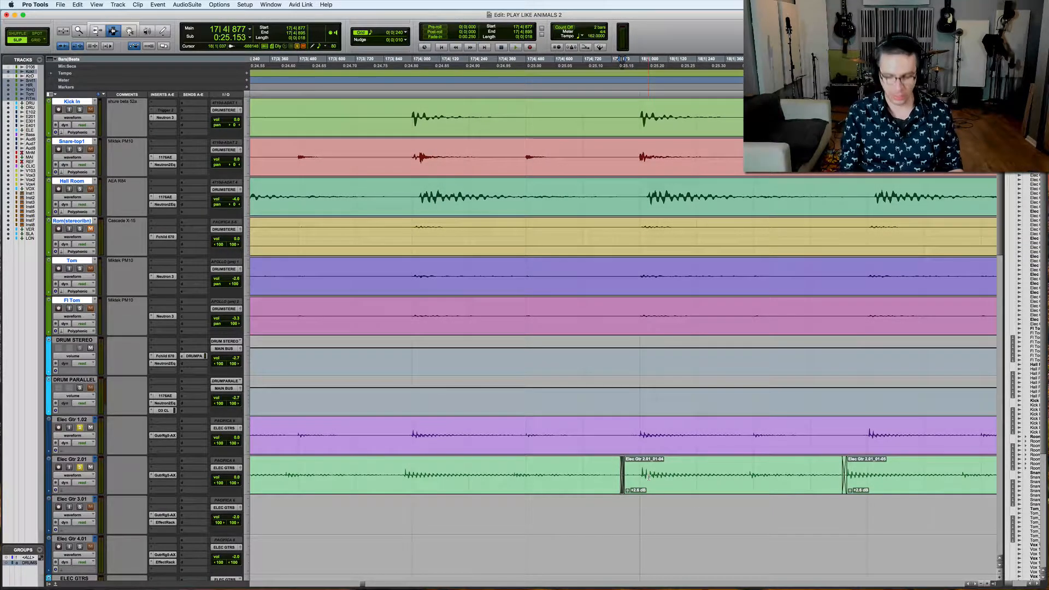
- Adjust the crossfaded boundary at the moved note's start so the clip begins slightly earlier, at 17|4|874
{"action": "key", "text": "F6"}
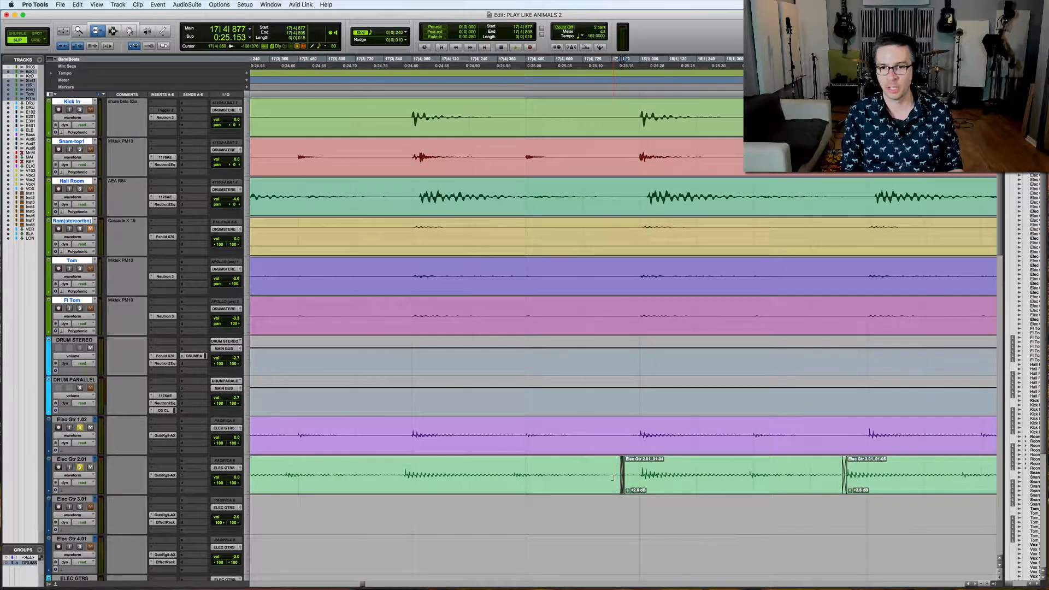
{"action": "key", "text": "F7"}
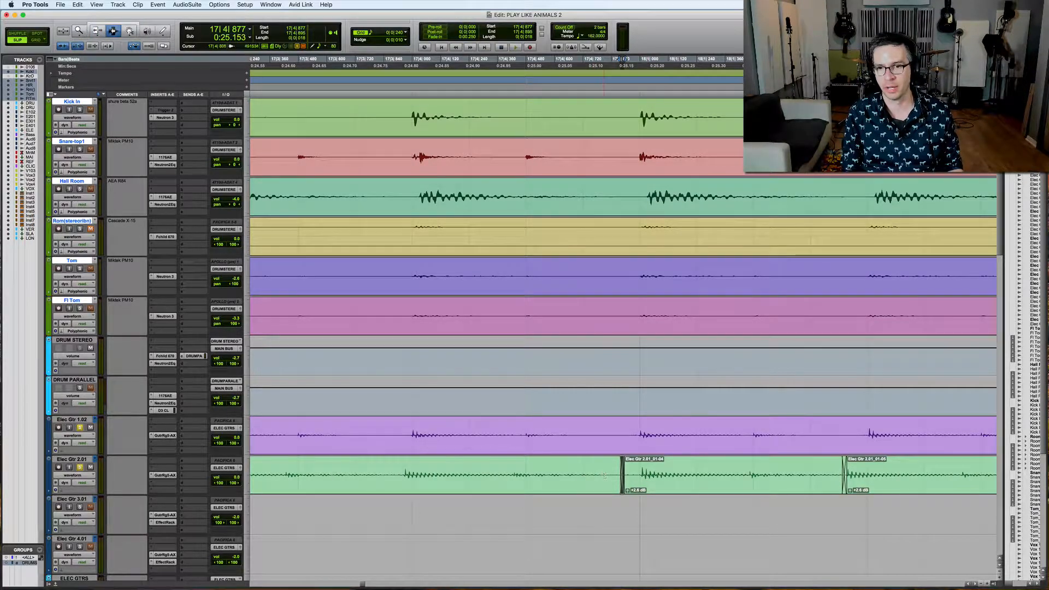
{"action": "key", "text": "F6"}
{"action": "left_click_drag", "start_coordinate": [584, 477], "coordinate": [621, 477]}
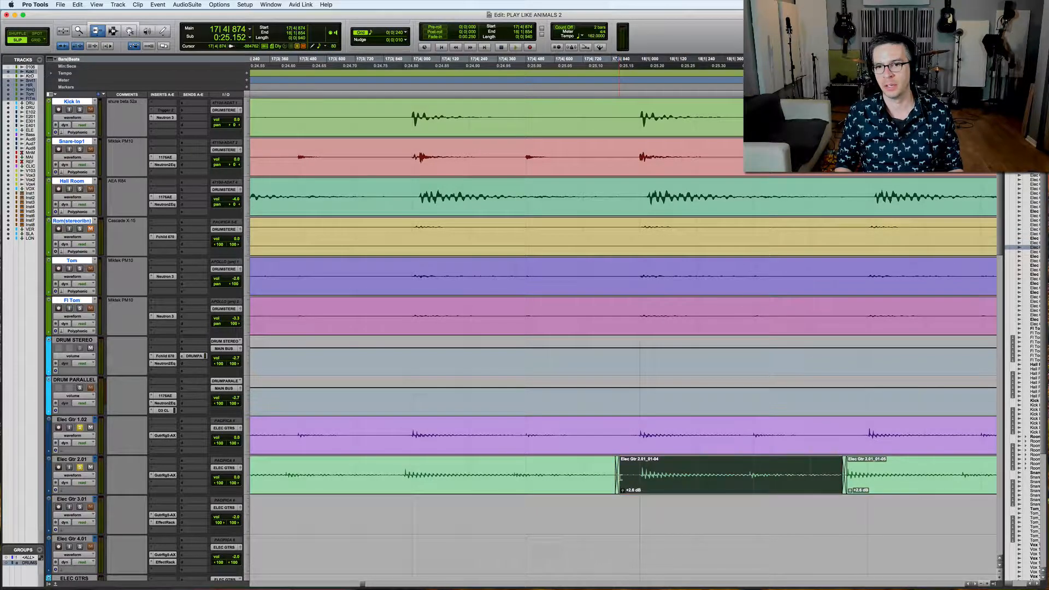
- Play the edited guitar passage from 17|3|723 on Elec Gtr 2.01 to check the corrected note
{"action": "key", "text": "F6"}
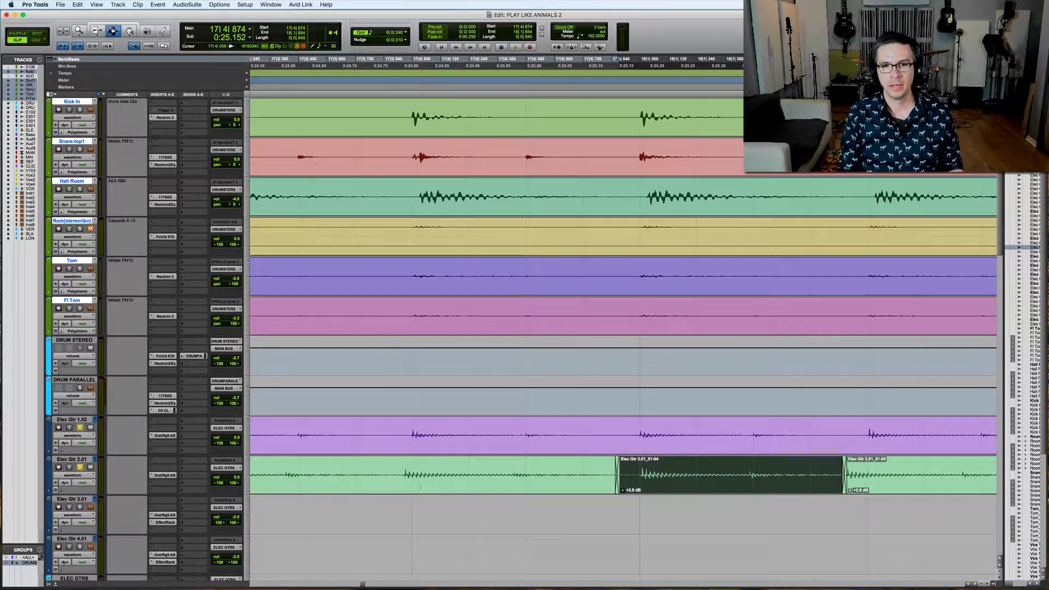
{"action": "left_click", "coordinate": [356, 475]}
{"action": "key", "text": "space"}
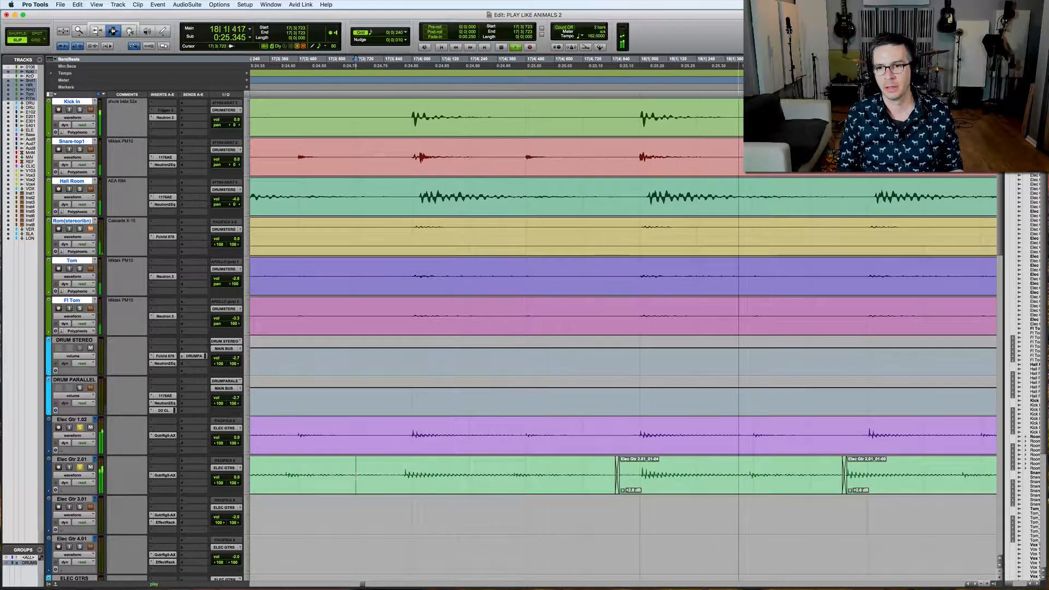
{"action": "key", "text": "space"}
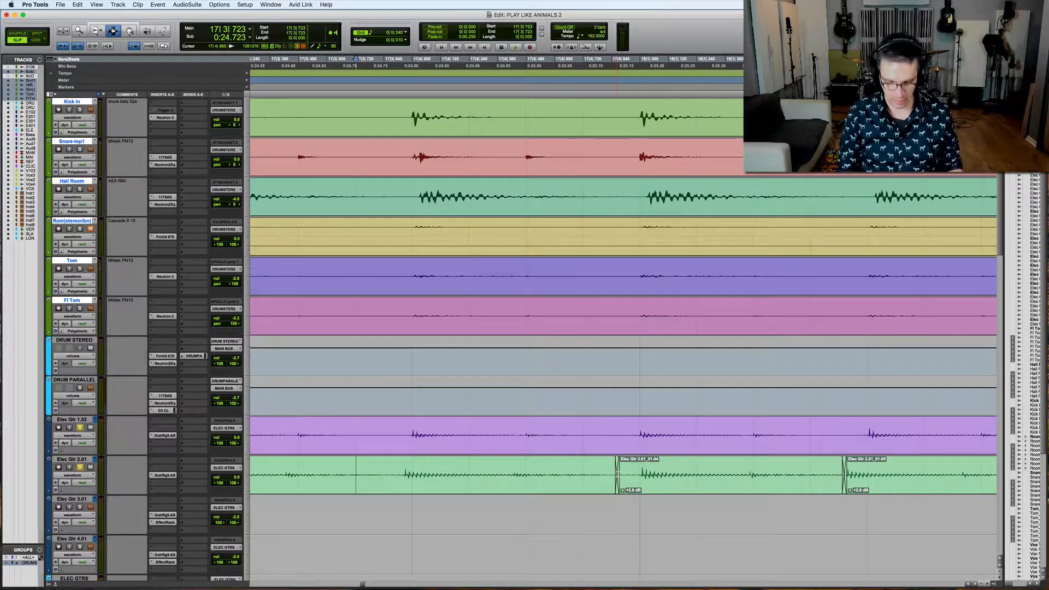
- Extend the moved note's clip on Elec Gtr 2.01 back to 17|1|915 and forward over the following notes into bar 19
{"action": "left_click_drag", "start_coordinate": [617, 476], "coordinate": [844, 478]}
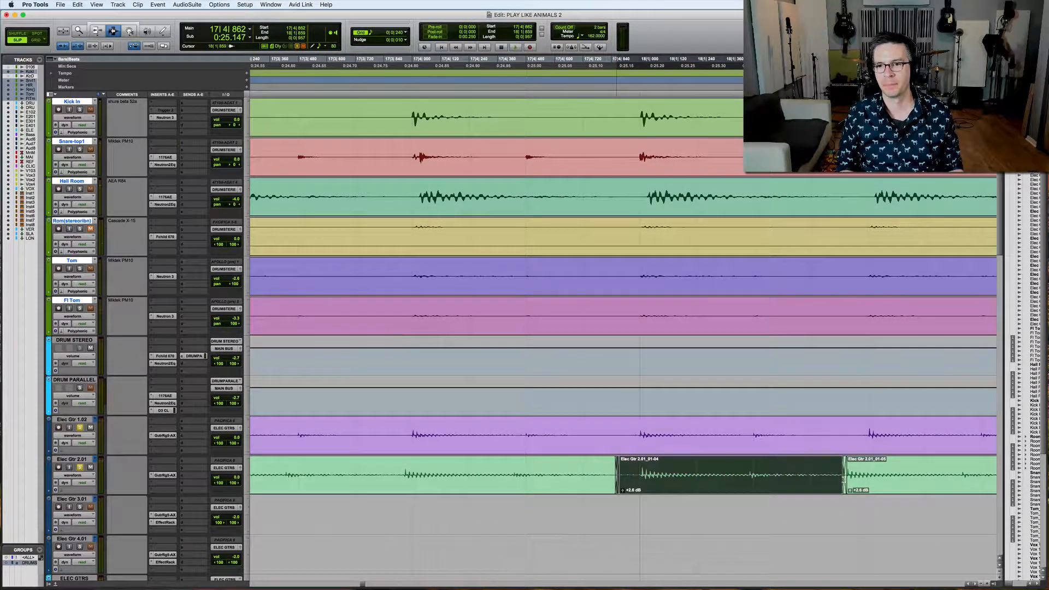
{"action": "key", "text": "space"}
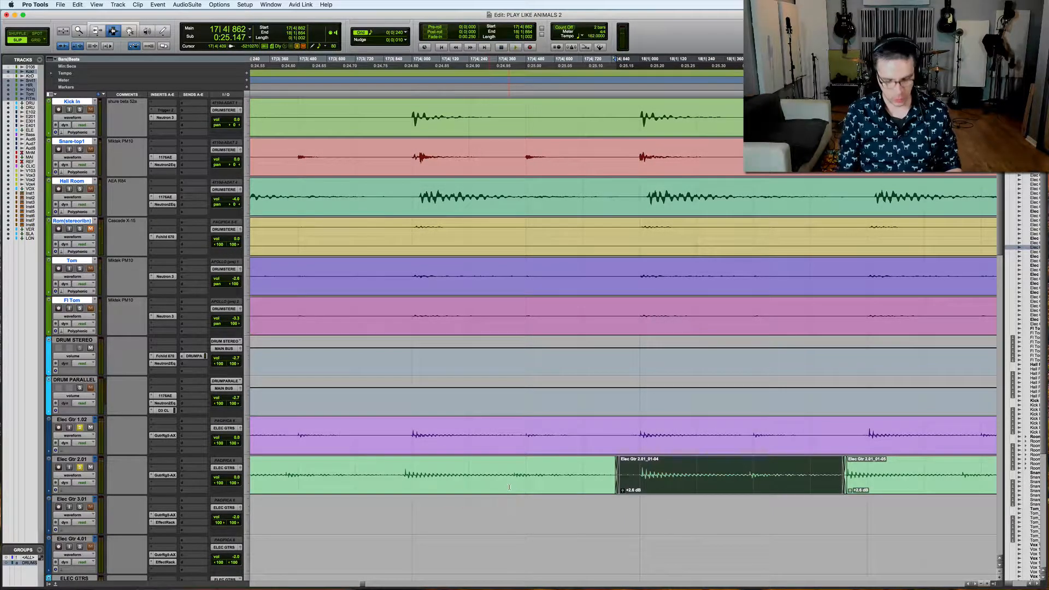
{"action": "key", "text": "r"}
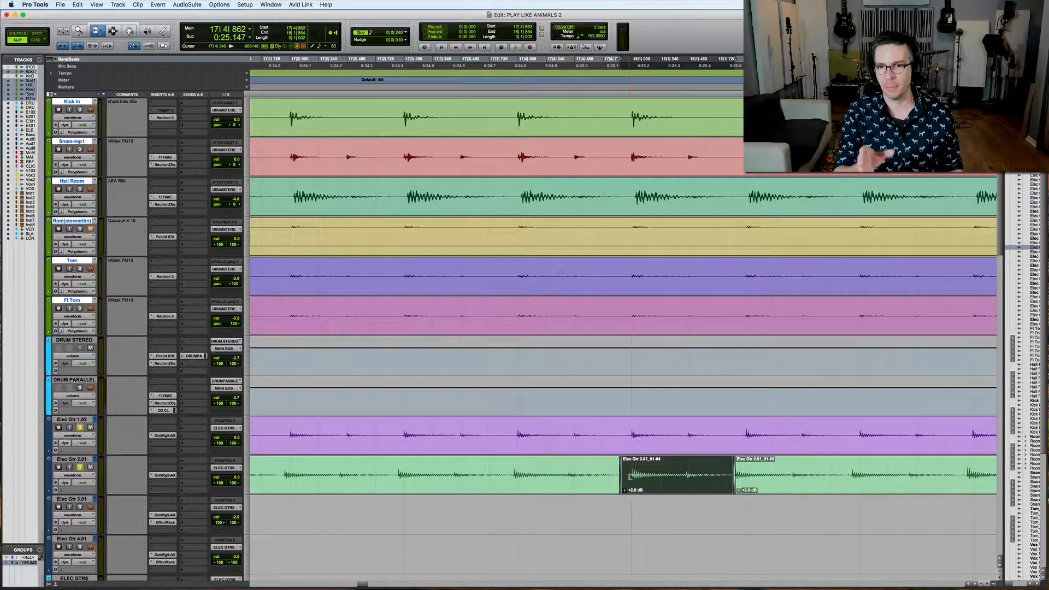
{"action": "left_click_drag", "start_coordinate": [630, 477], "coordinate": [286, 488]}
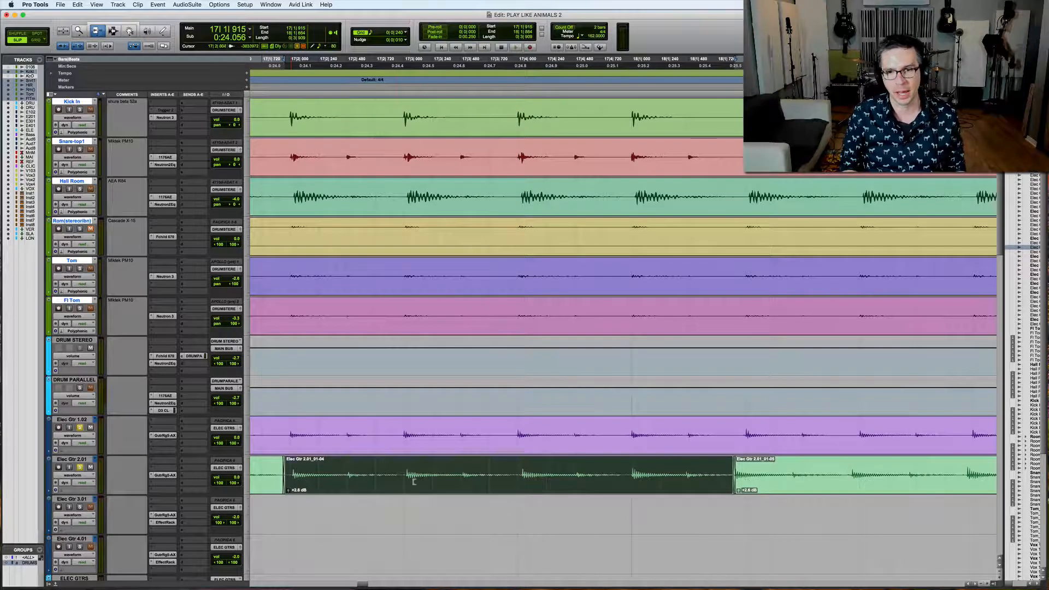
{"action": "left_click_drag", "start_coordinate": [726, 478], "coordinate": [966, 473]}
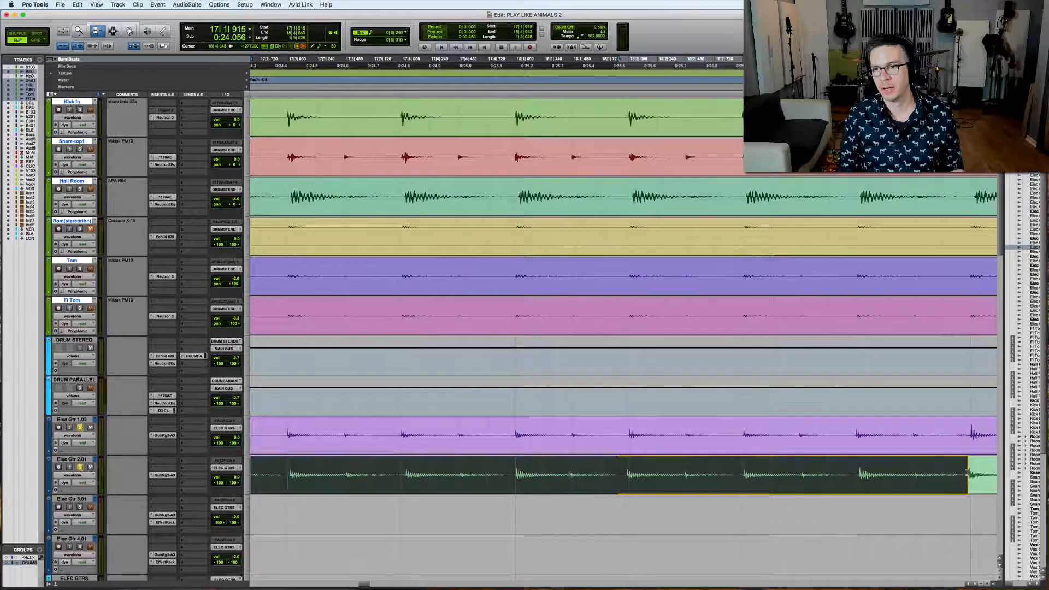
- Play the extended guitar edit on Elec Gtr 2.01 from 16|1|876 past the boundary in bar 19
{"action": "key", "text": "space"}
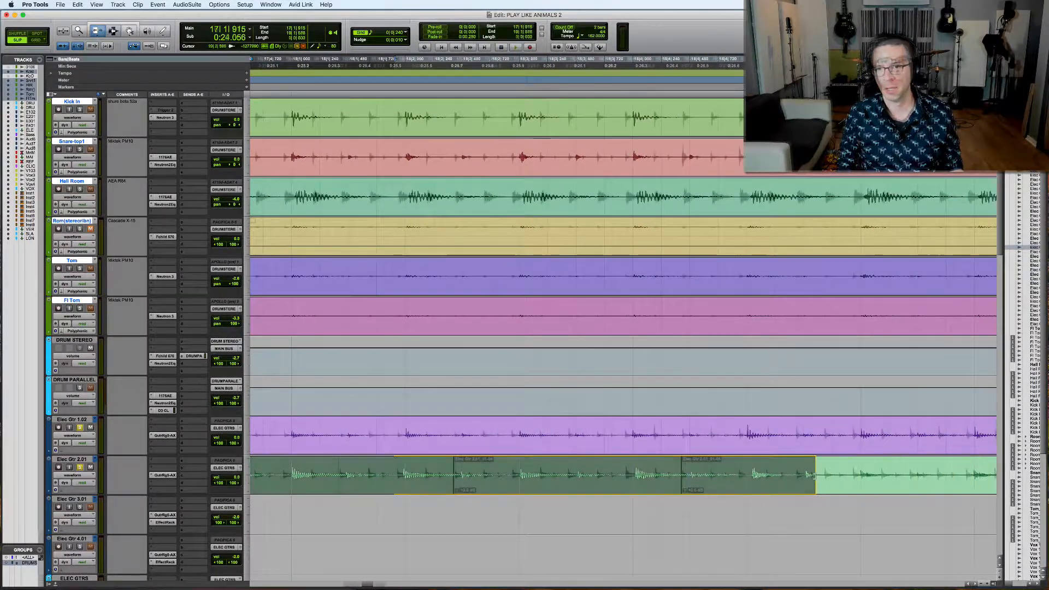
{"action": "key", "text": "space"}
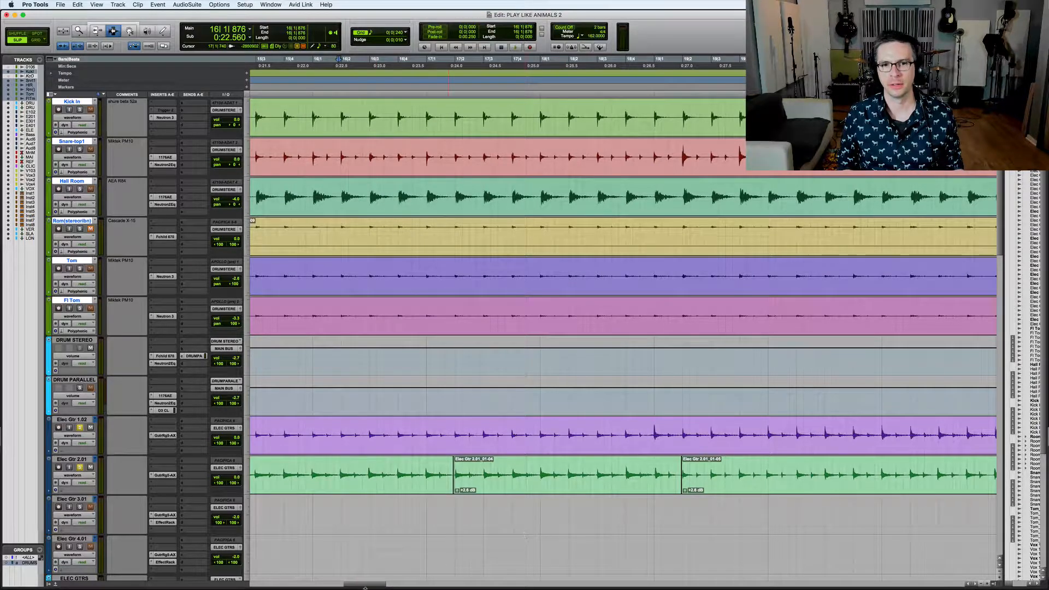
{"action": "key", "text": "space"}
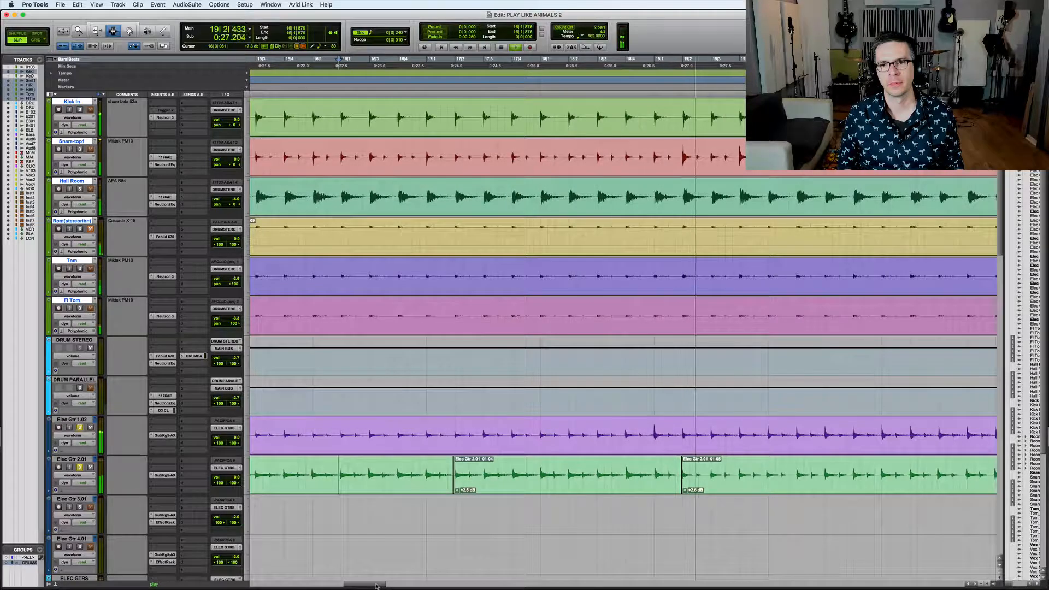
{"action": "key", "text": "space"}
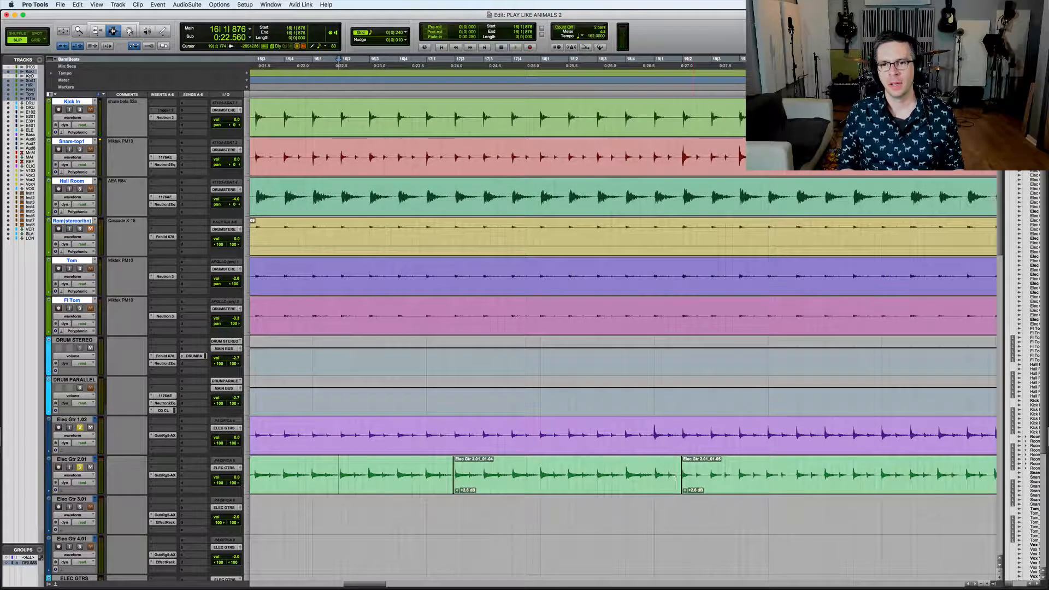
- Try extending the last clip's start back over the moved clip to 17|2|002, audition it from 16|3|518 and undo the trim
{"action": "key", "text": "F6"}
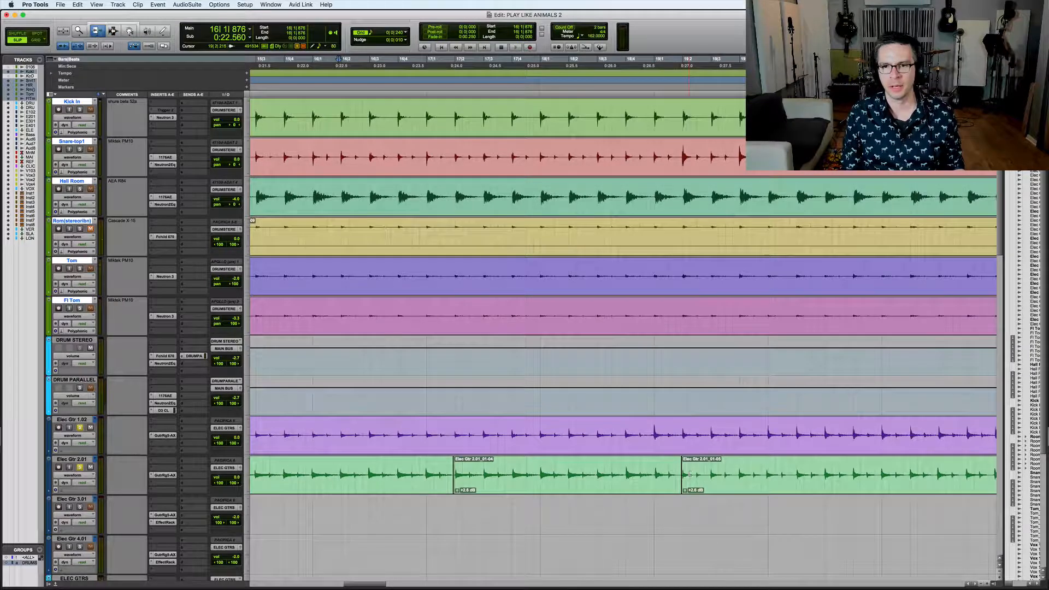
{"action": "left_click_drag", "start_coordinate": [690, 474], "coordinate": [457, 479]}
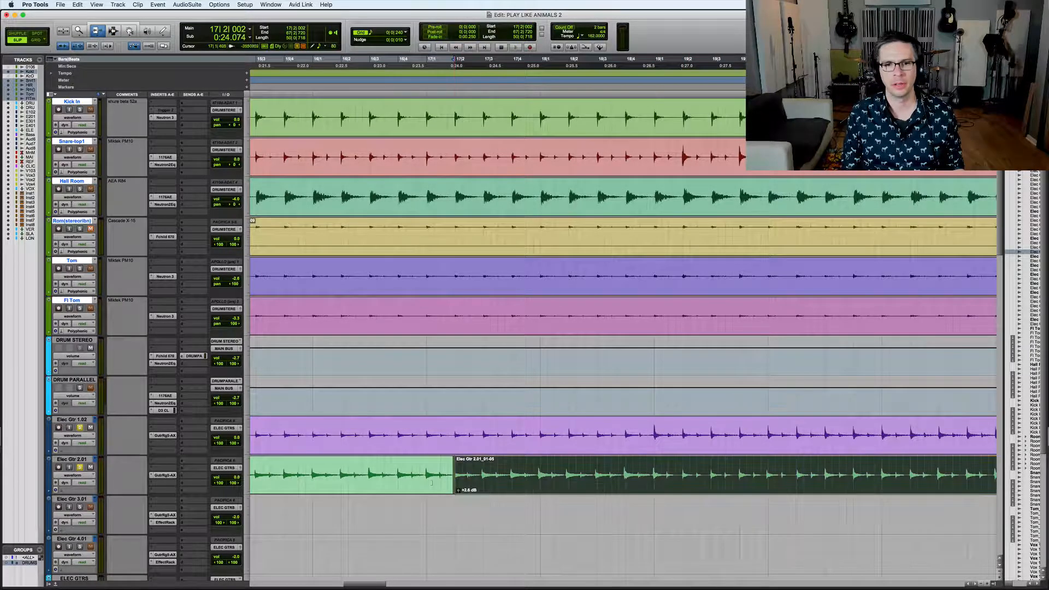
{"action": "left_click", "coordinate": [386, 484]}
{"action": "key", "text": "space"}
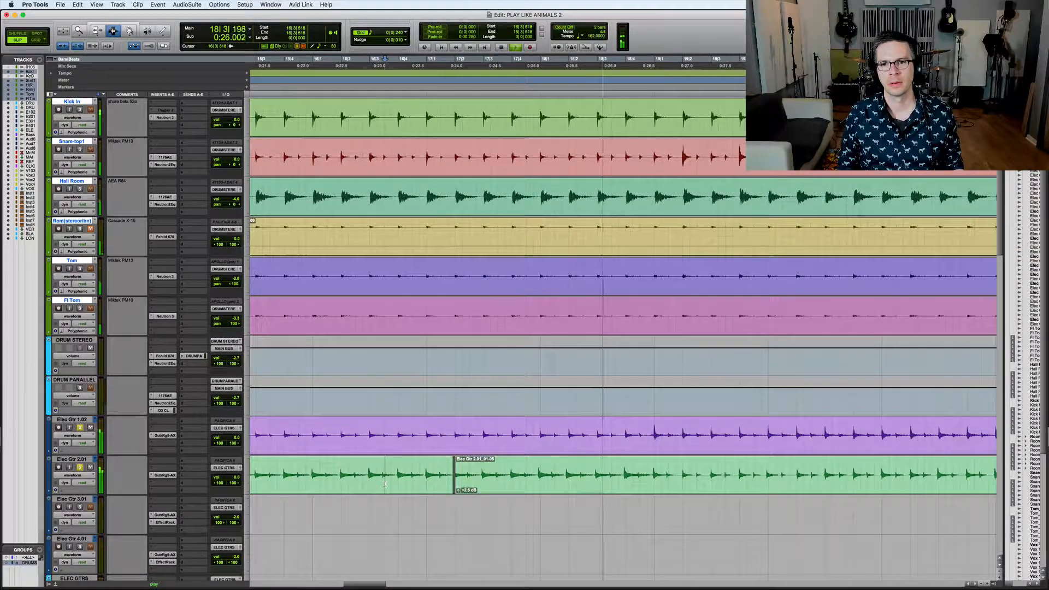
{"action": "key", "text": "space"}
{"action": "key", "text": "super+z"}
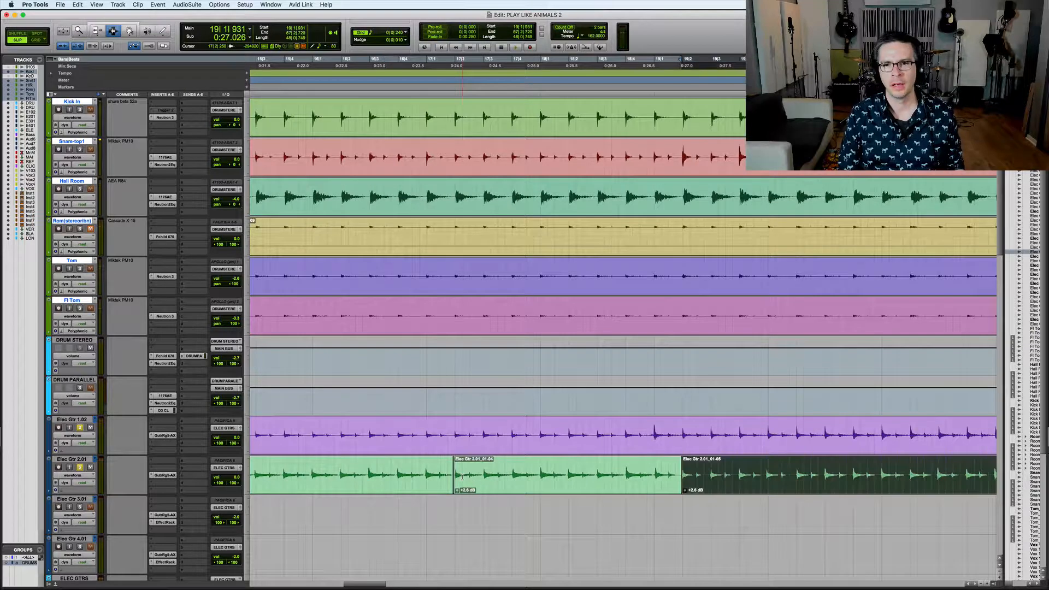
- Play the guitar edits on Elec Gtr 2.01 from 16|4|318 through both clip boundaries for comparison
{"action": "left_click", "coordinate": [408, 476]}
{"action": "key", "text": "space"}
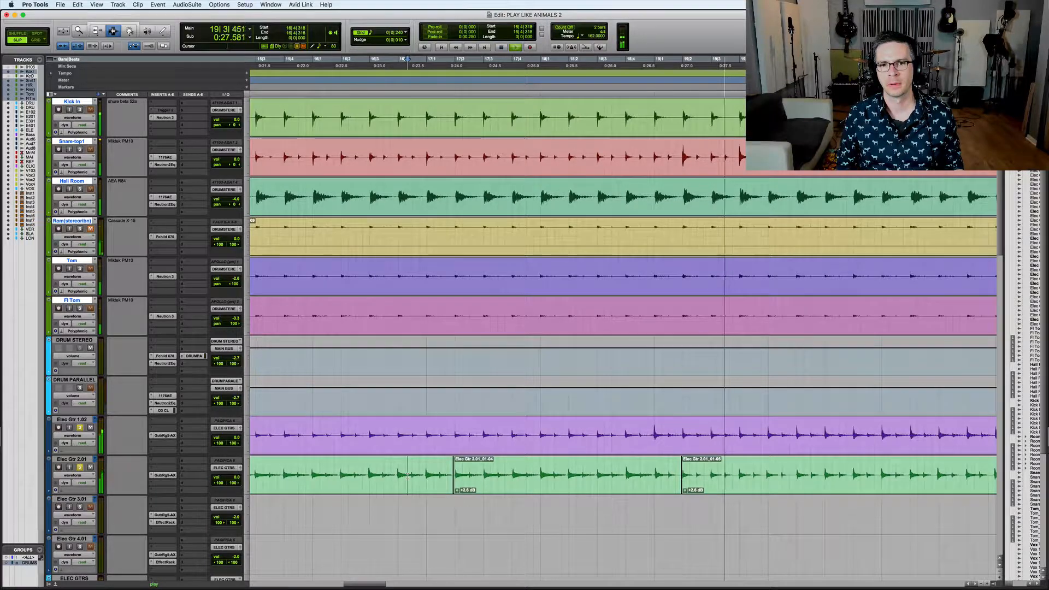
{"action": "key", "text": "space"}
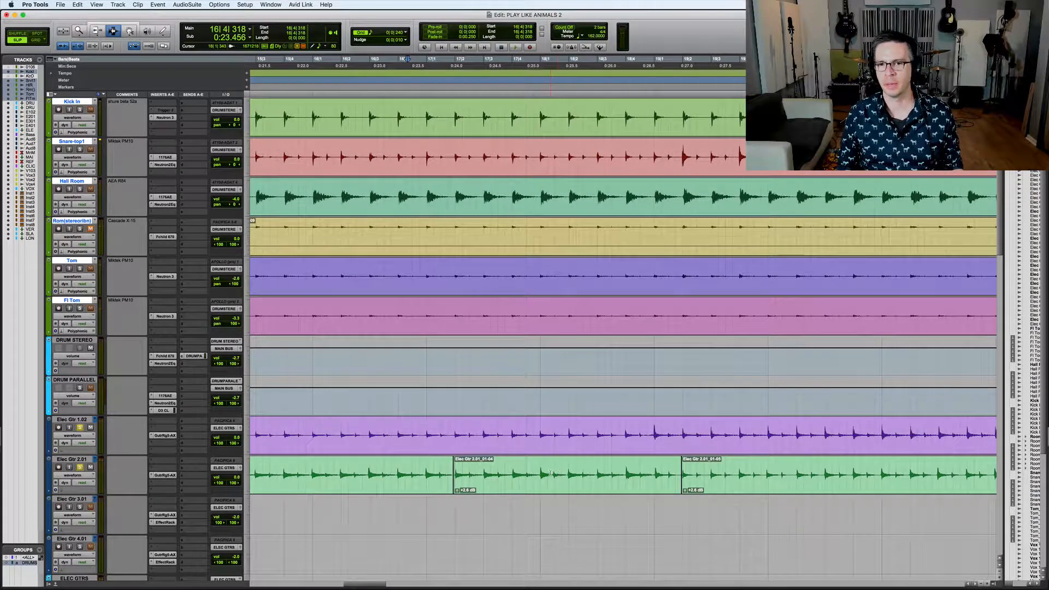
- Highlight the moved clip's passage from 18|1|343 into bar 19 and place the playback position at the next clip boundary, 19|1|912
{"action": "left_click_drag", "start_coordinate": [551, 474], "coordinate": [664, 471]}
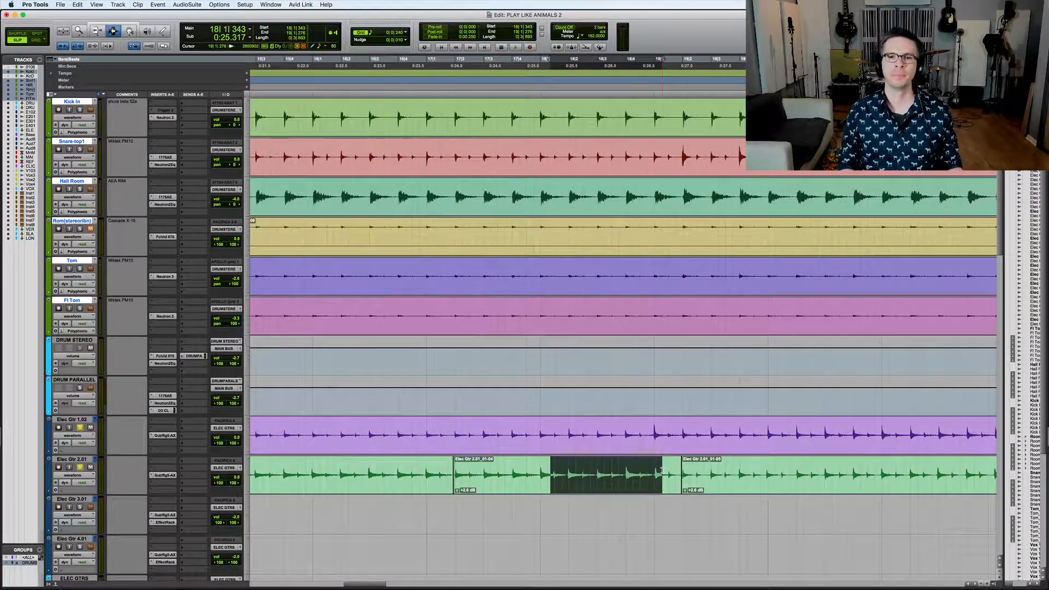
{"action": "left_click", "coordinate": [682, 475]}
{"action": "key", "text": "space"}
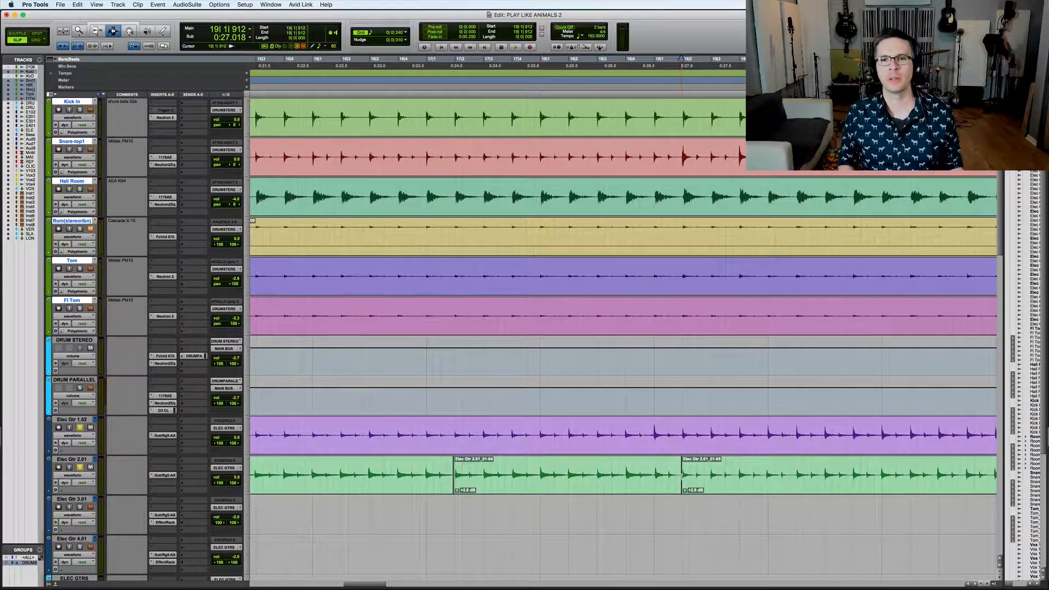